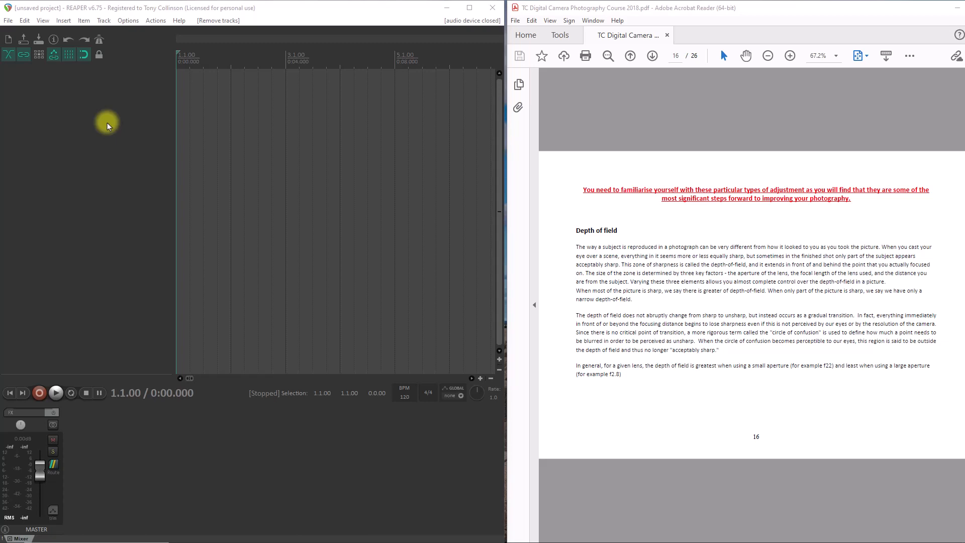
Insert a new track, enlarge its height, and arm it for recording.
click(104, 21)
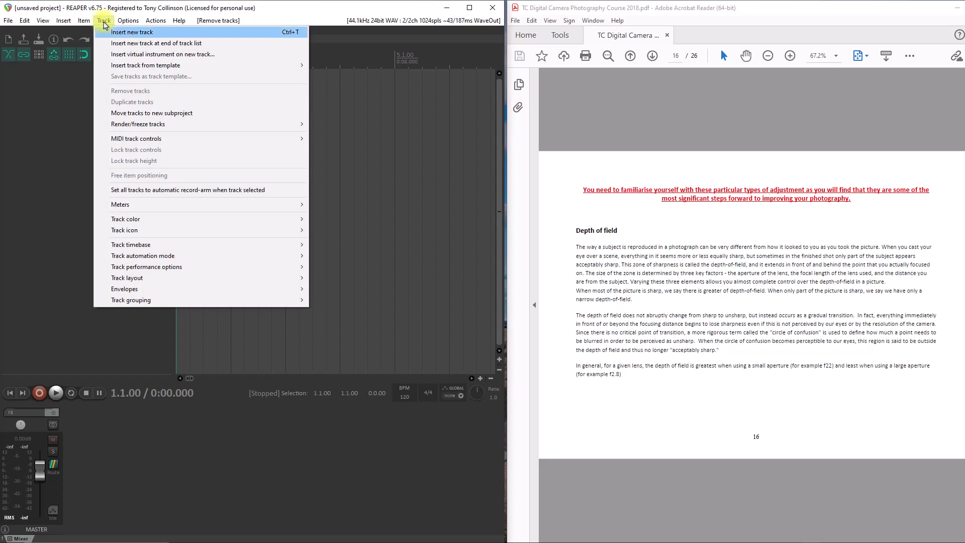
click(115, 33)
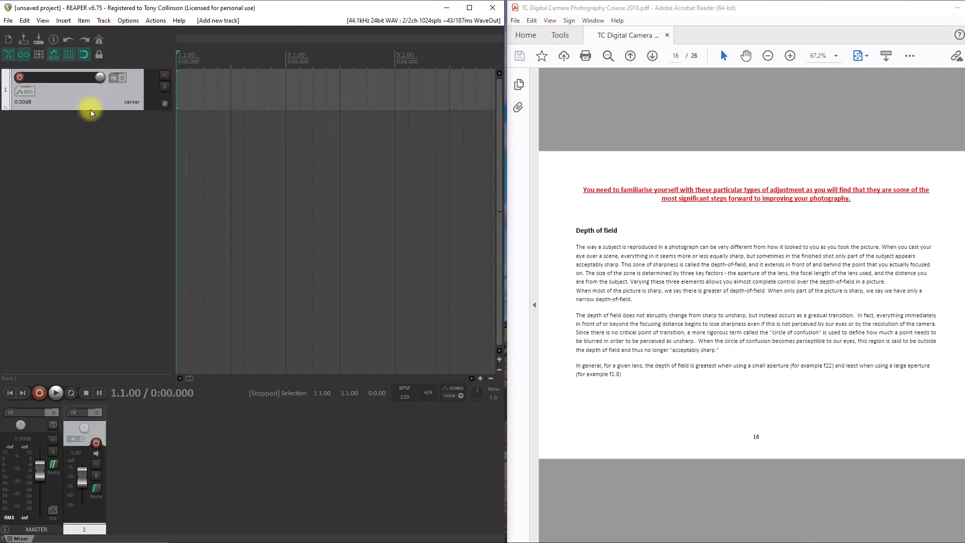
drag(91, 109, 98, 184)
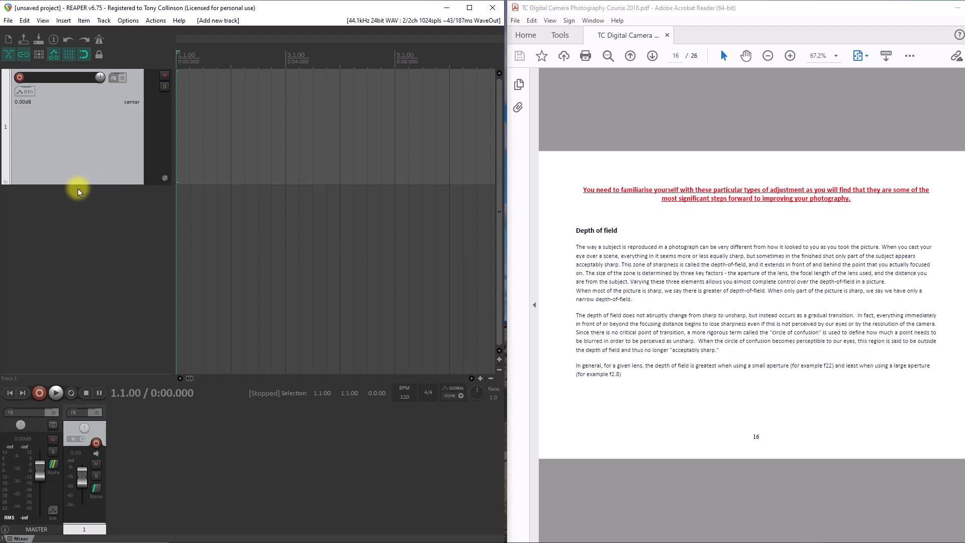
click(18, 79)
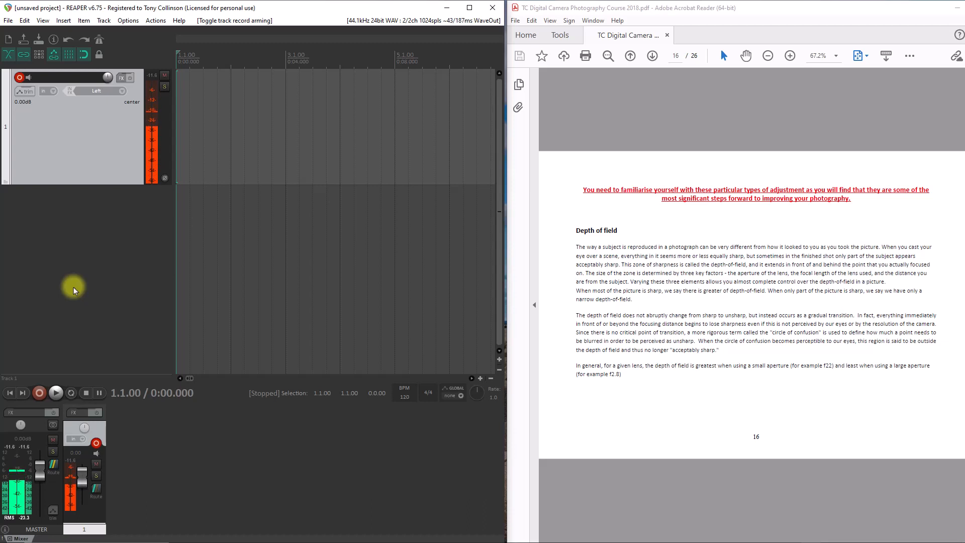
Record the spoken narration on track 1, stop the recording, and save the recorded audio file.
click(40, 393)
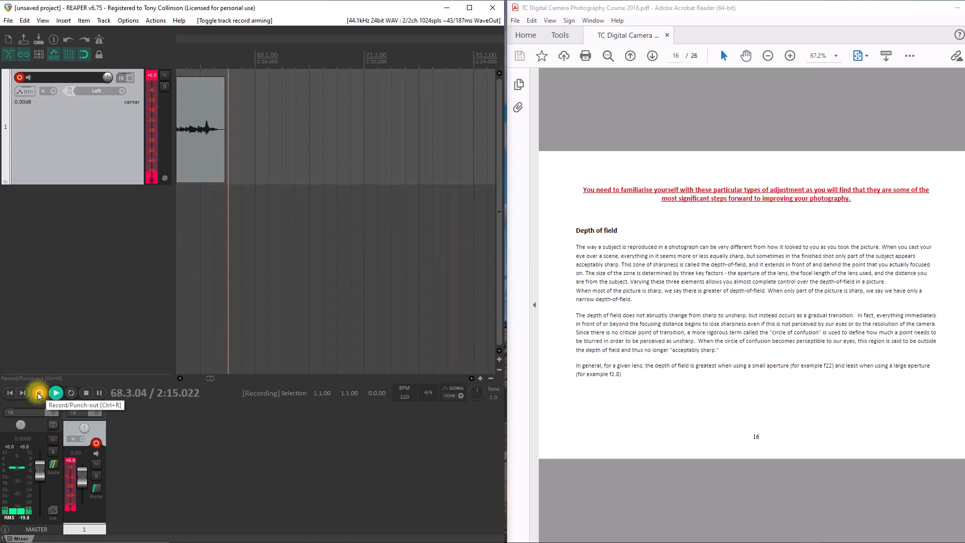
click(40, 393)
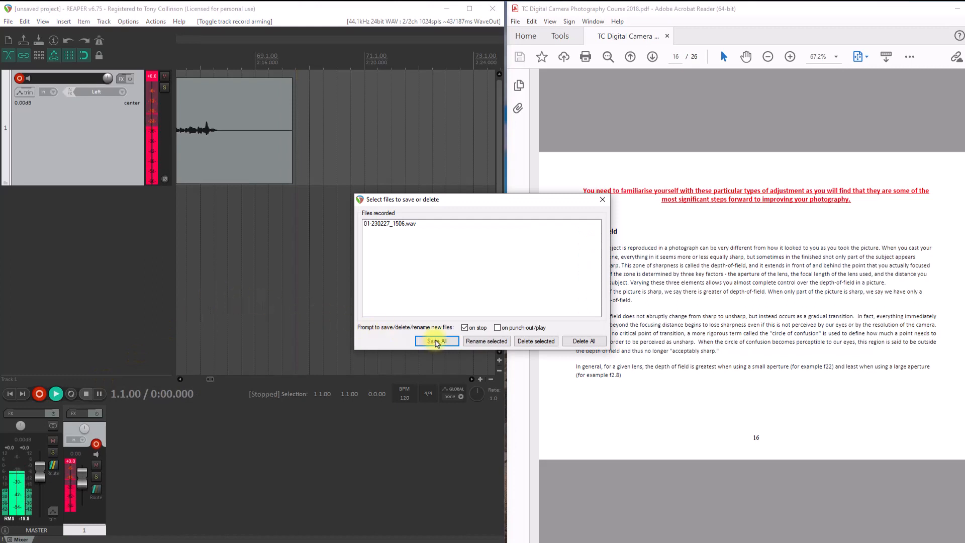
click(435, 341)
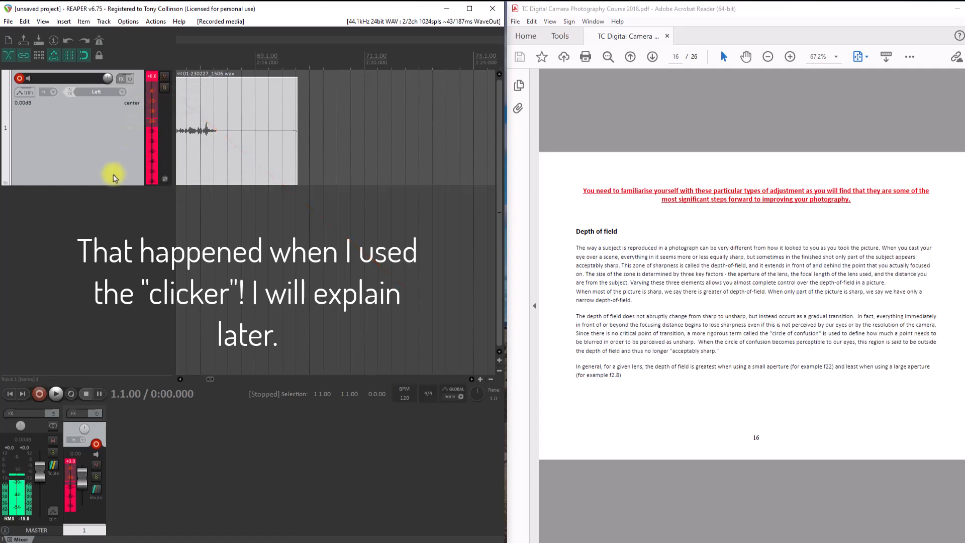
Disarm the track and play the opening of the recording from the project start in the maximized window.
click(9, 397)
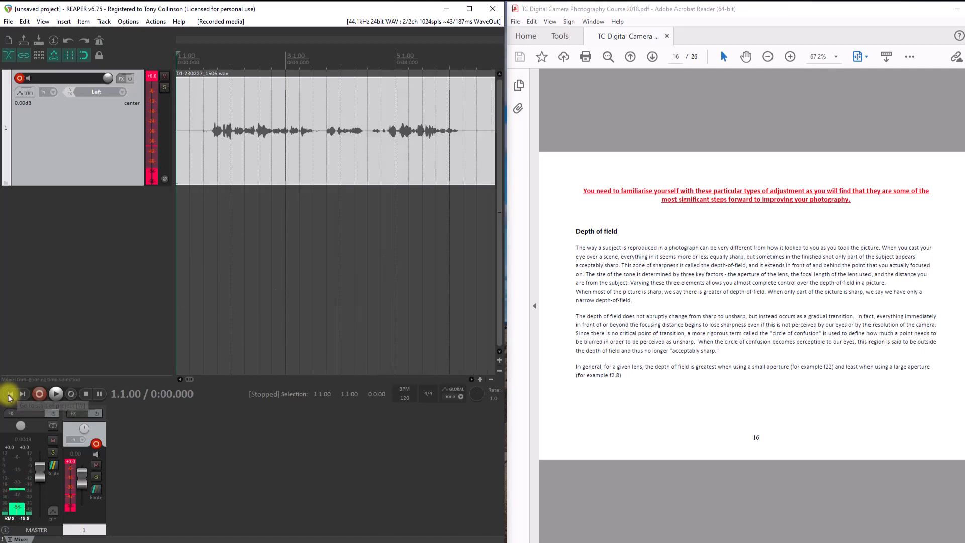
click(469, 9)
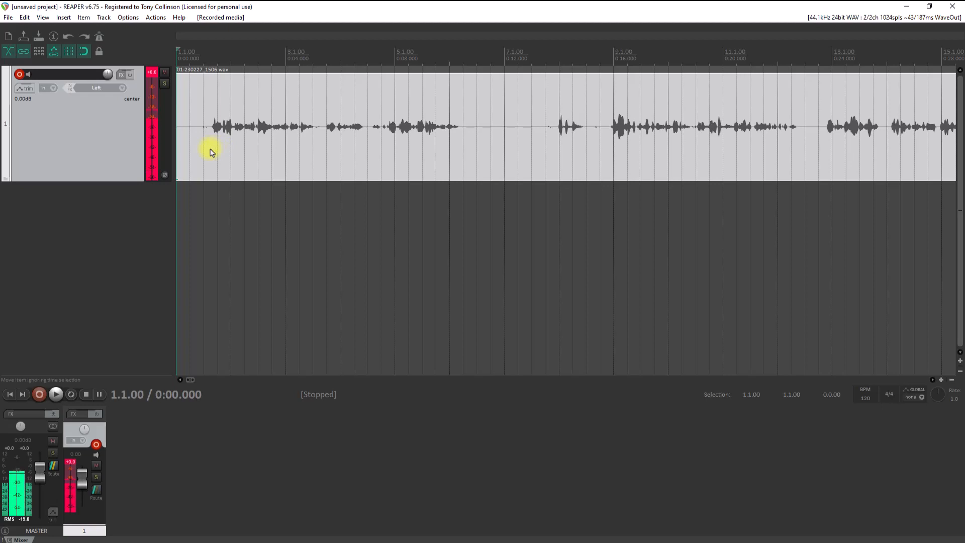
click(19, 74)
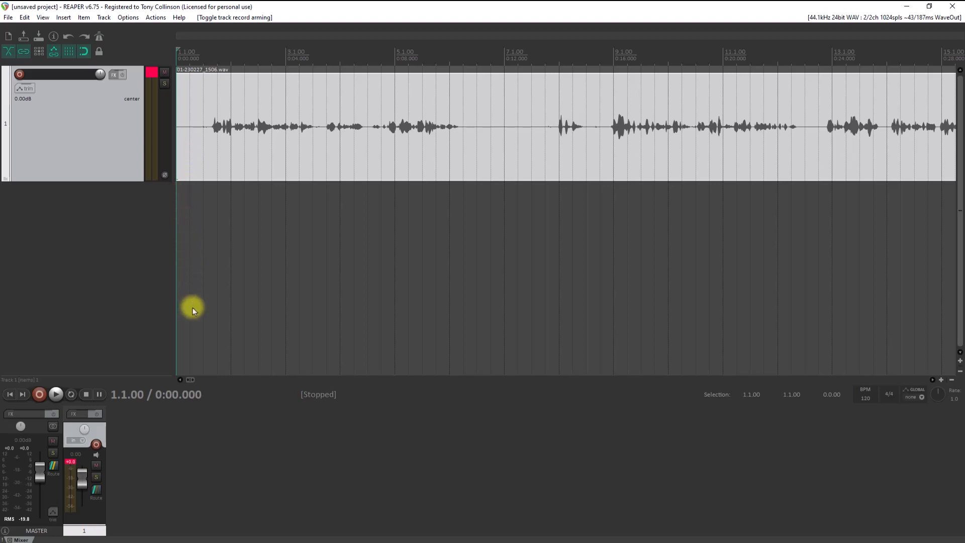
click(56, 396)
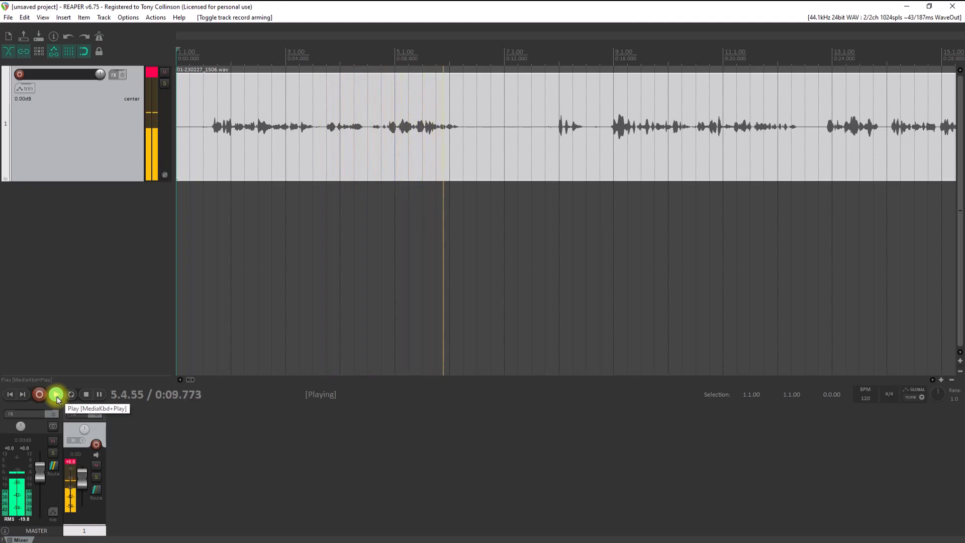
click(84, 394)
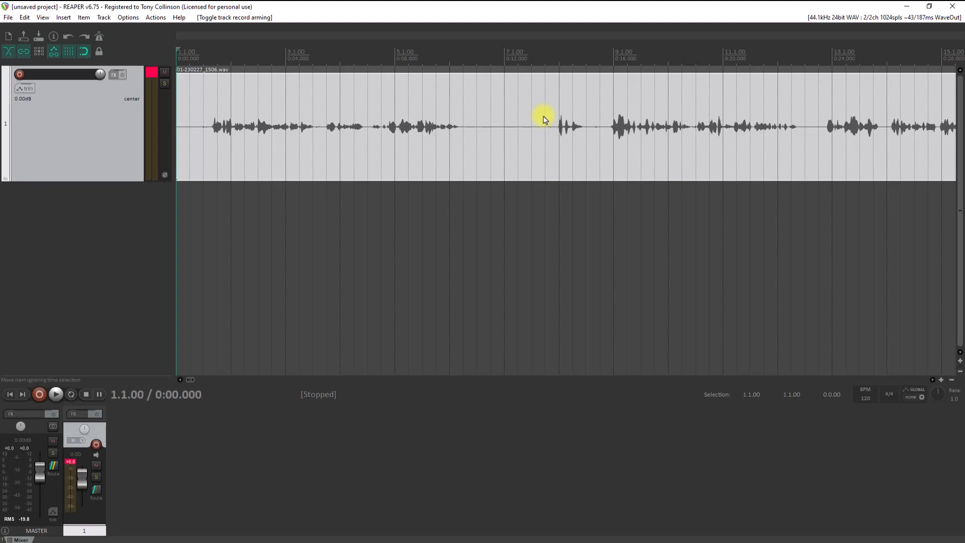
Split the recording at 0:13.500, delete the part before it, and move the remaining audio to the project start.
click(542, 88)
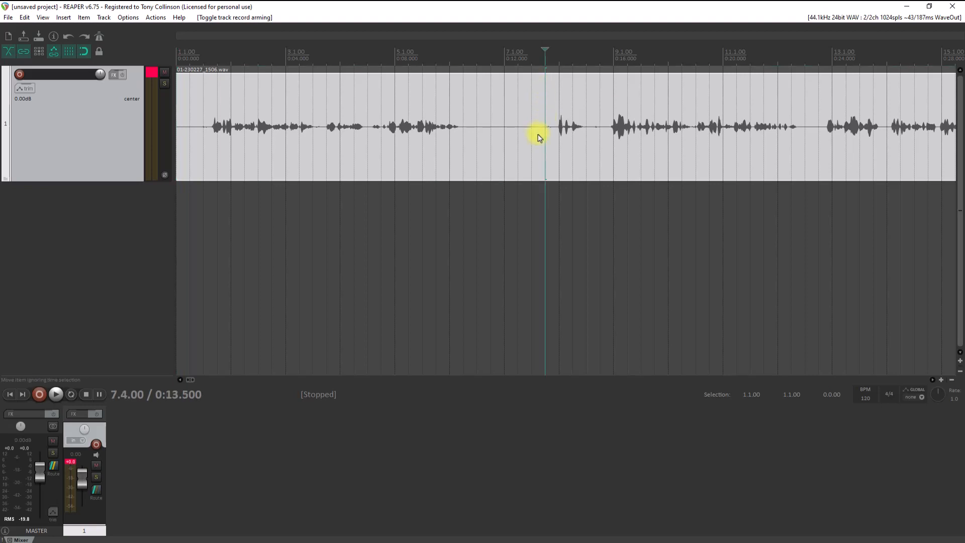
key(s)
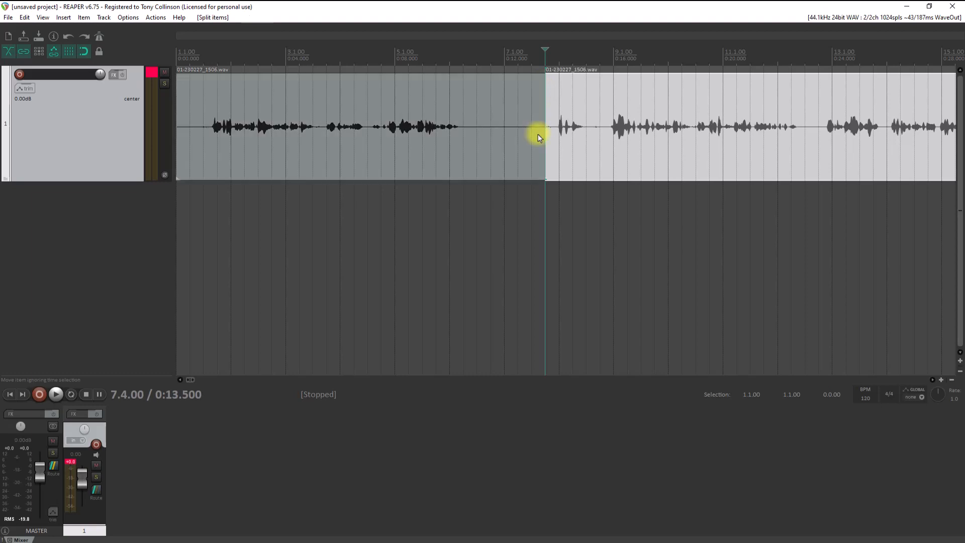
mouse_move(568, 160)
mouse_down()
mouse_move(606, 153)
mouse_move(578, 152)
mouse_up()
click(492, 102)
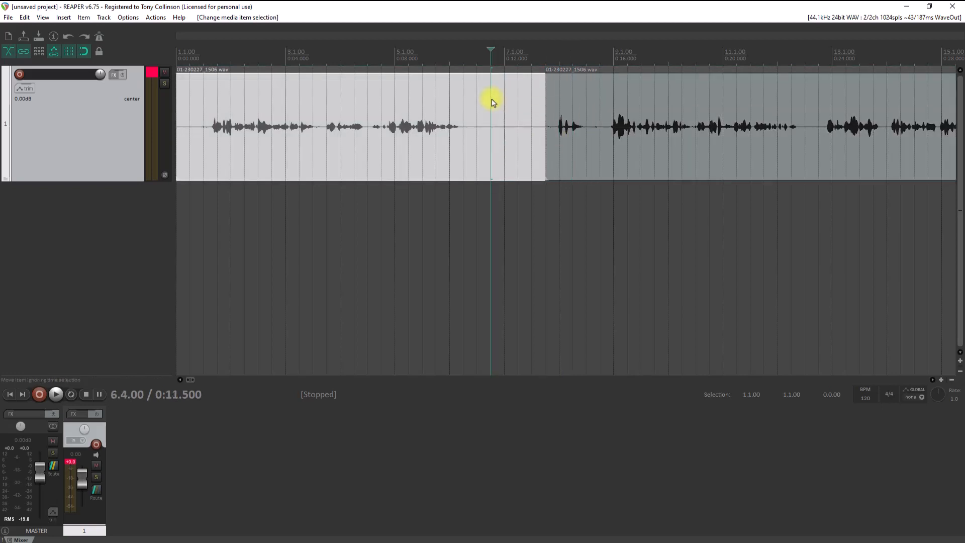
key(Delete)
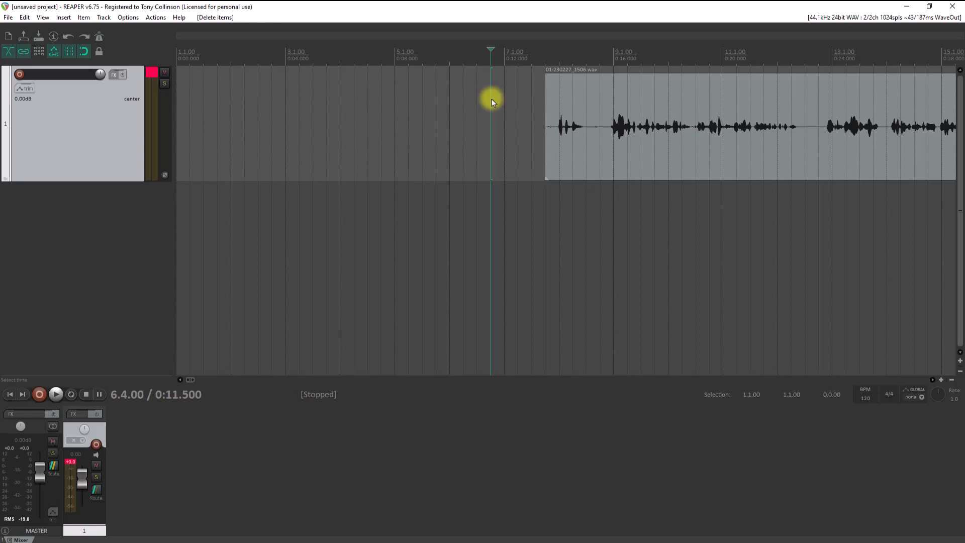
drag(648, 87, 277, 132)
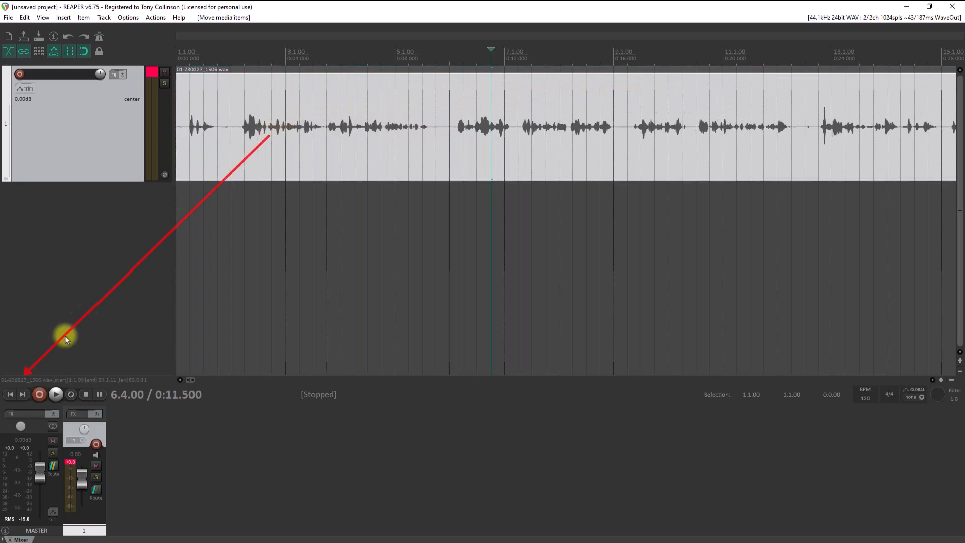
Play the trimmed recording from the project start and pause just after the two tall clicker spikes.
click(7, 395)
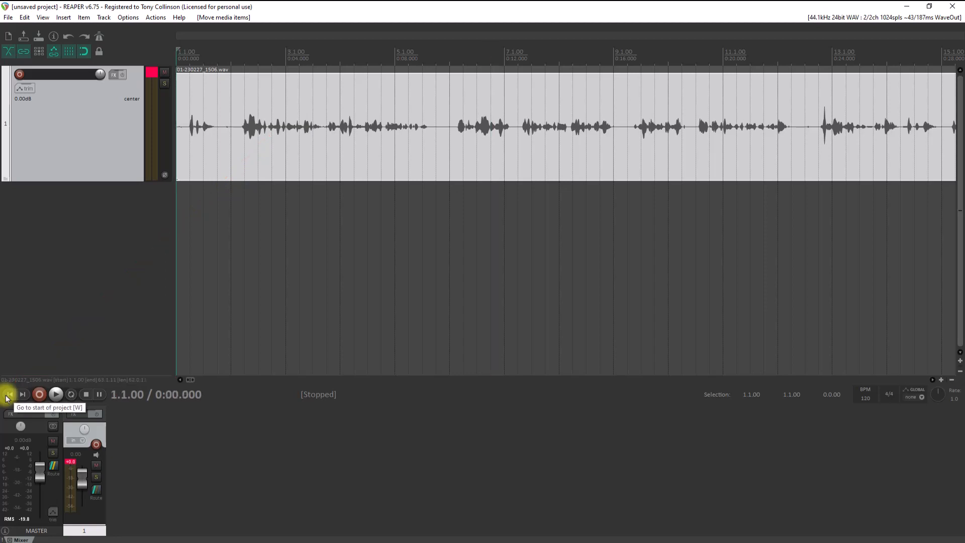
click(55, 395)
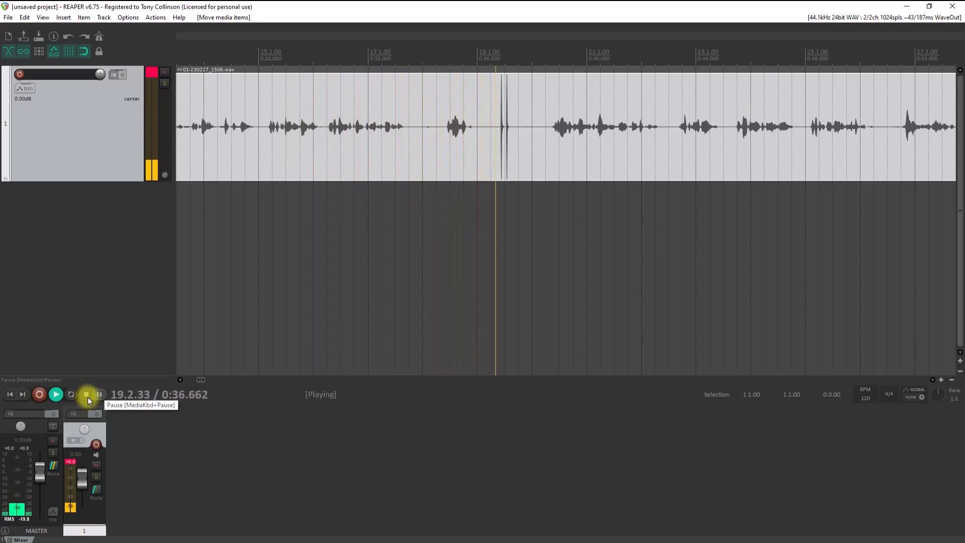
click(98, 395)
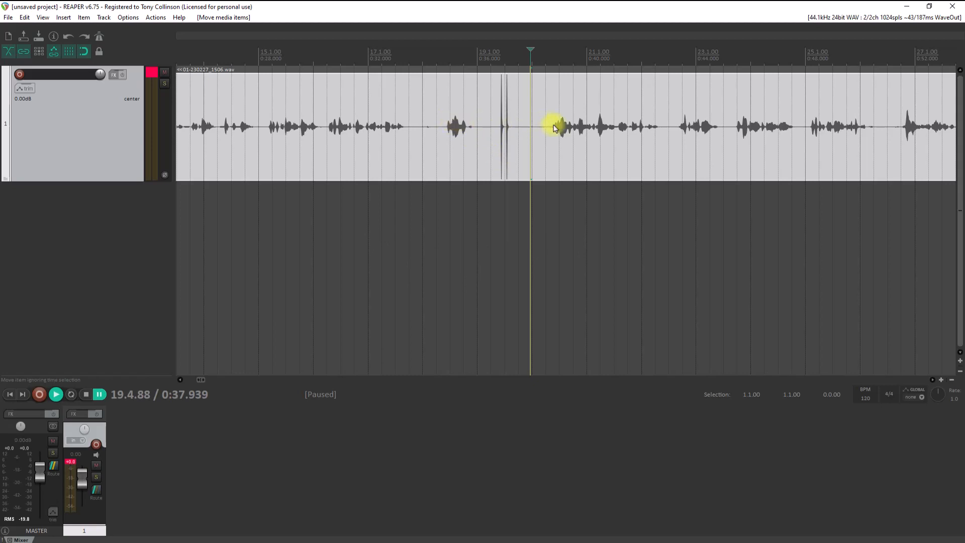
Cut the section from 0:34.000 to 0:38.500 out of the recording and move the following audio back to close the gap.
click(424, 112)
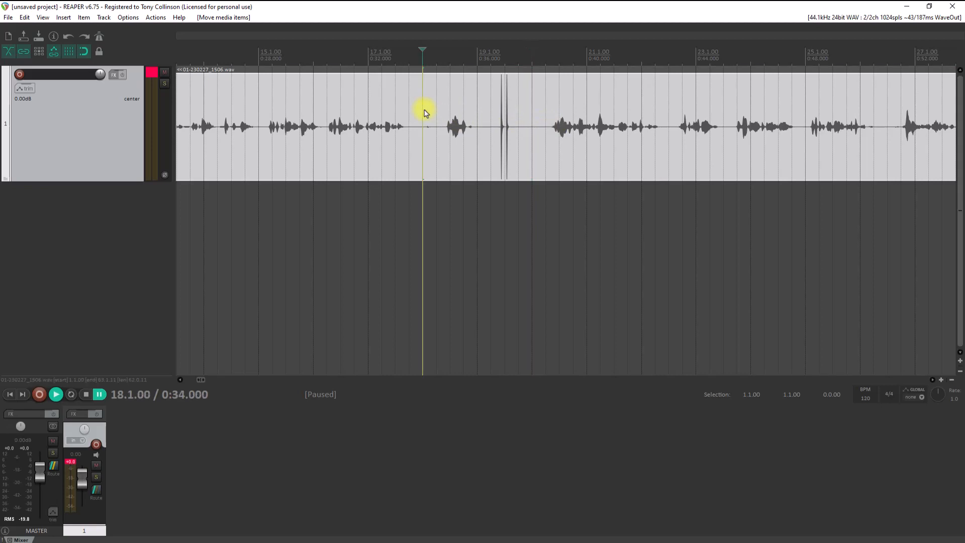
key(s)
click(541, 125)
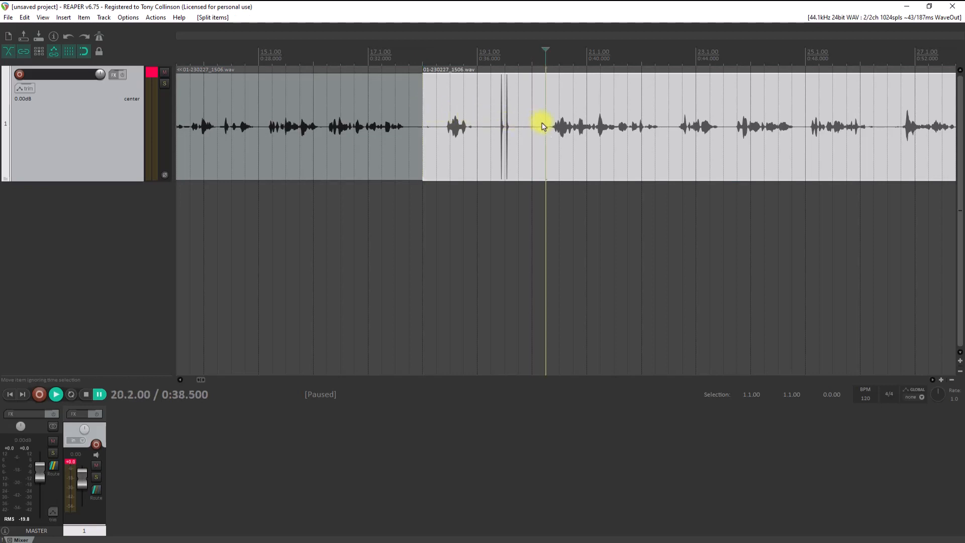
key(s)
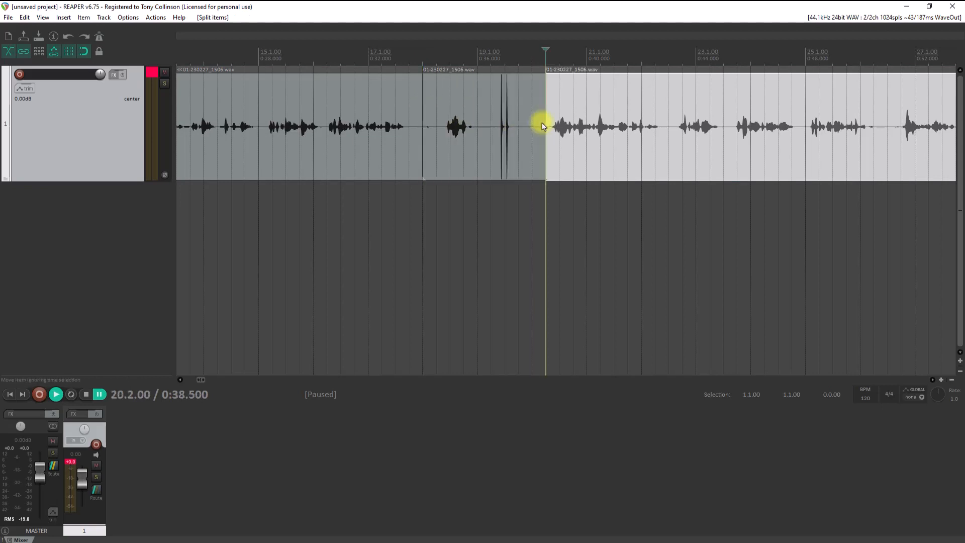
click(478, 98)
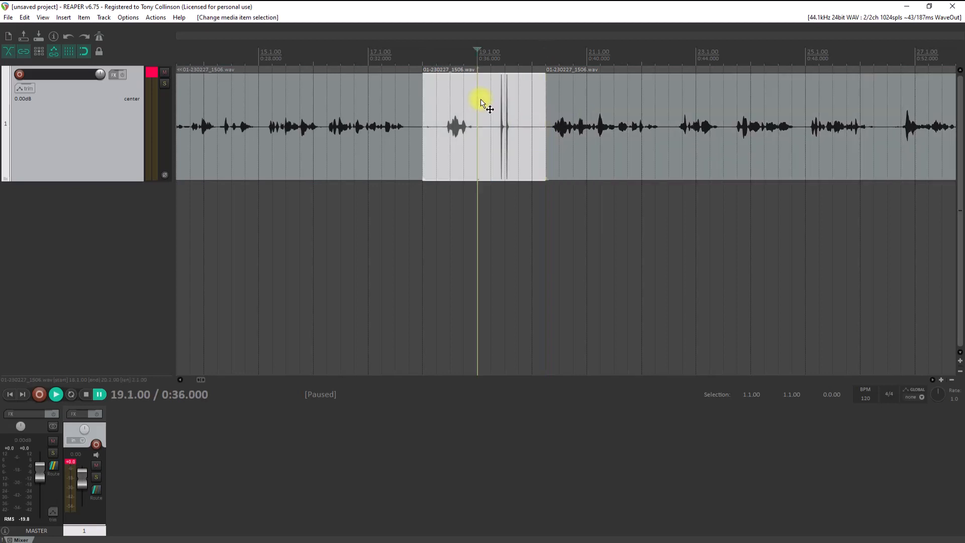
key(Delete)
drag(585, 97, 474, 119)
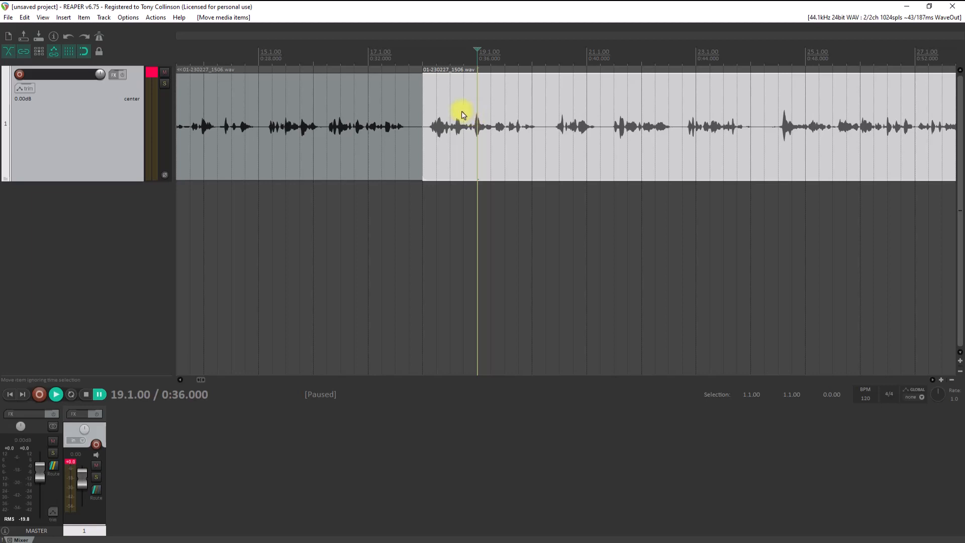
Play across the edited join from 0:30.500 and clear the track's peak clip indicator.
click(325, 62)
click(57, 394)
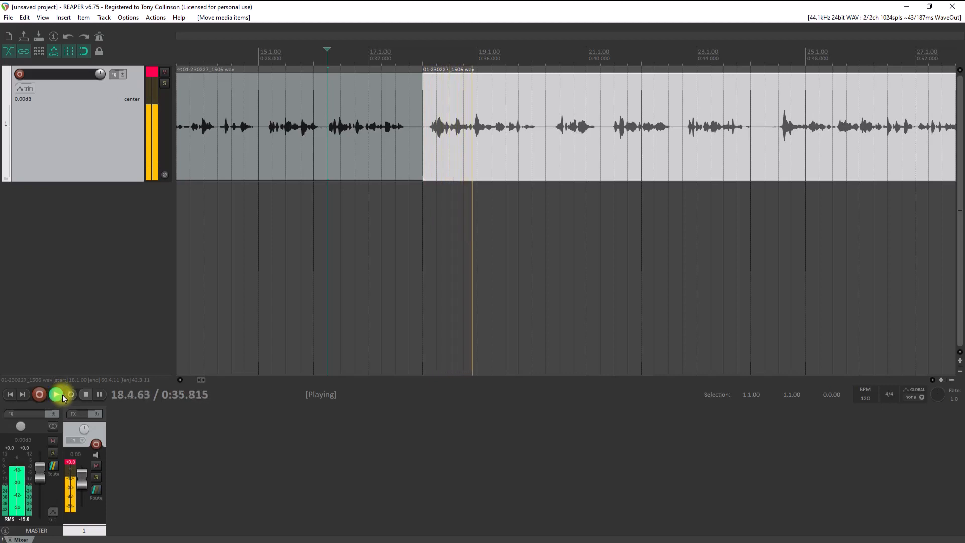
click(86, 396)
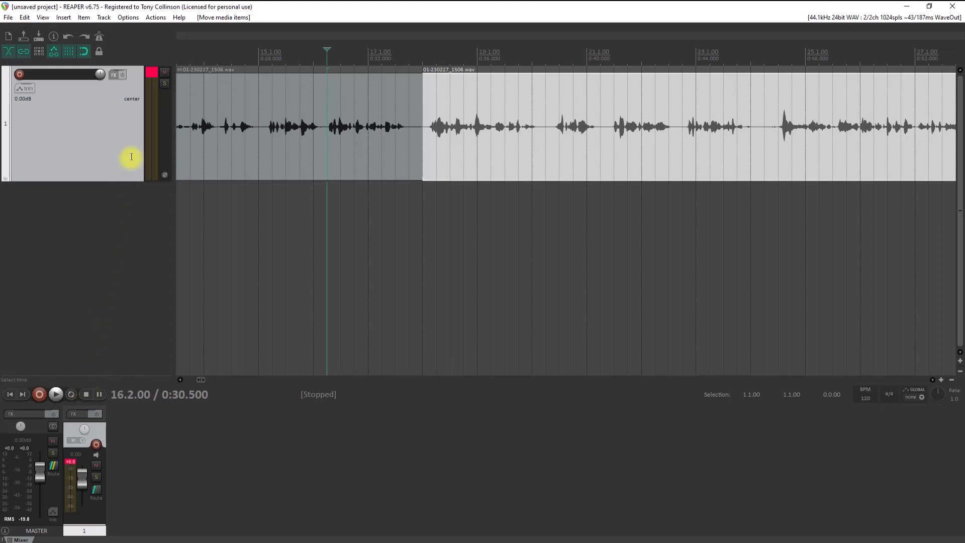
click(150, 76)
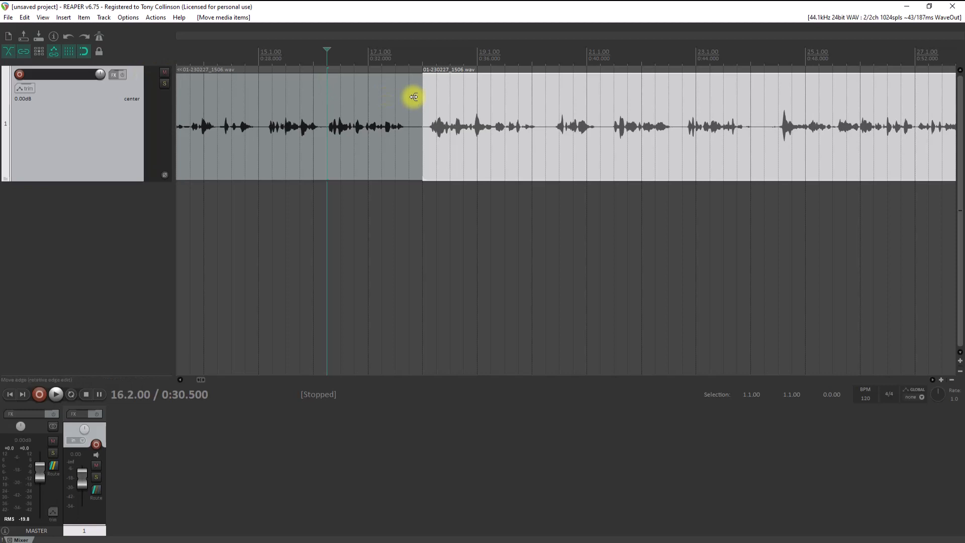
Undo the gap closing, the deletion and both splits around the clicker spikes.
key(ctrl+z)
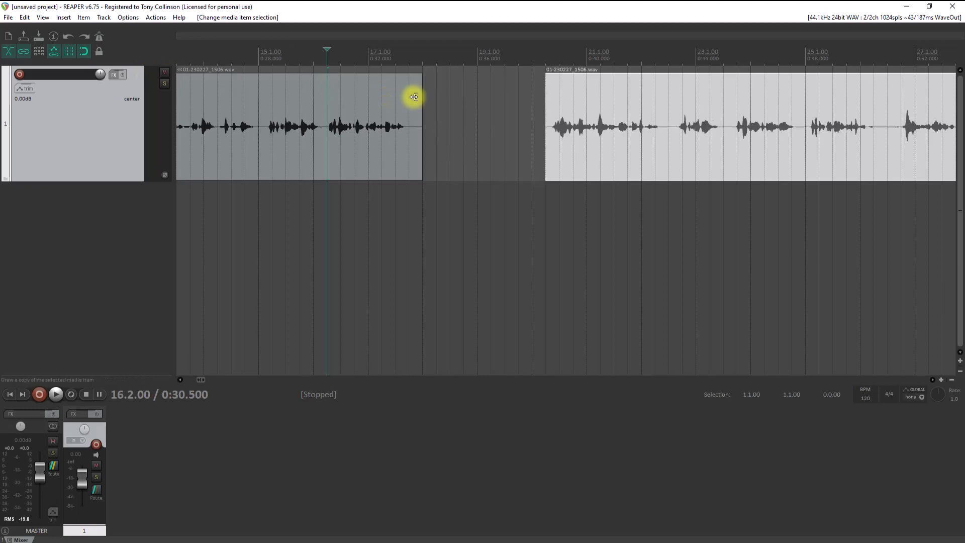
key(ctrl+z)
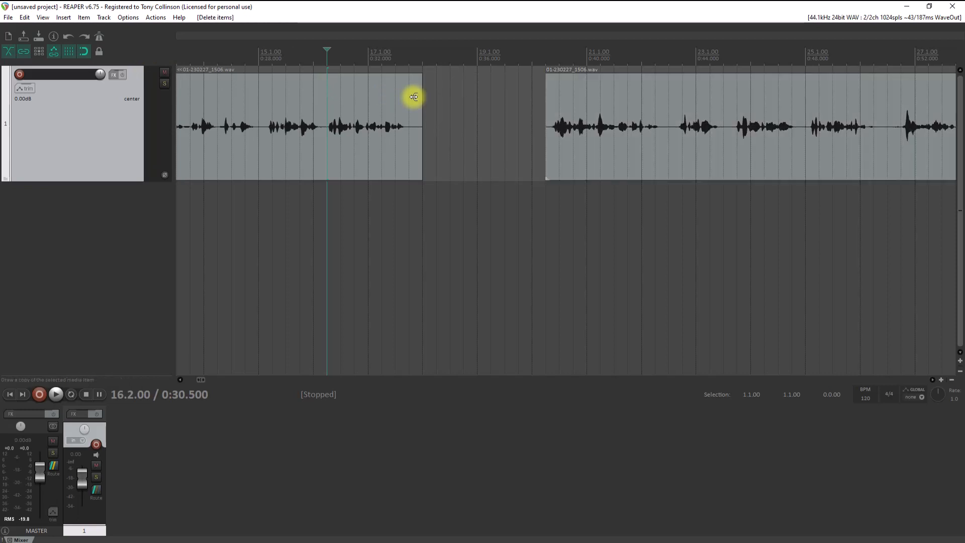
key(ctrl+z)
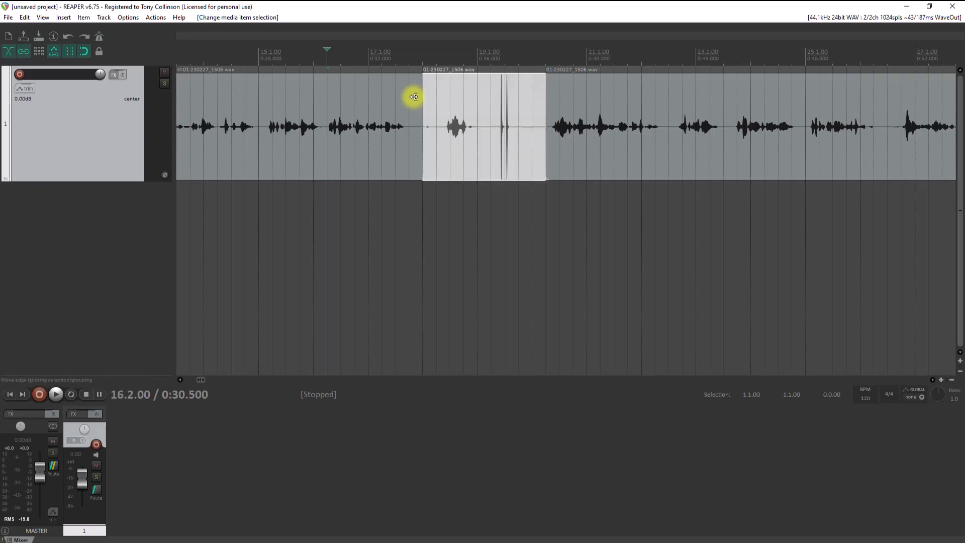
click(392, 97)
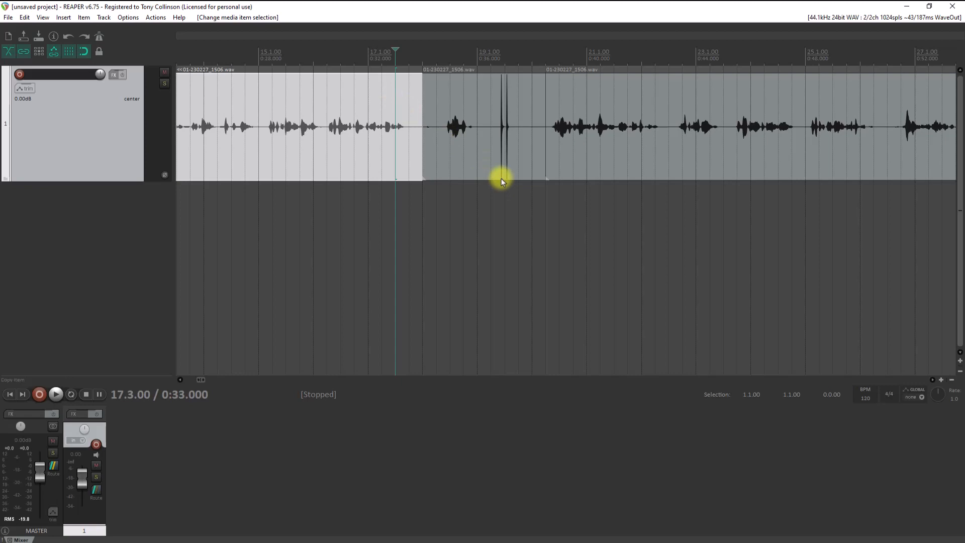
key(ctrl+z)
key(ctrl+z)
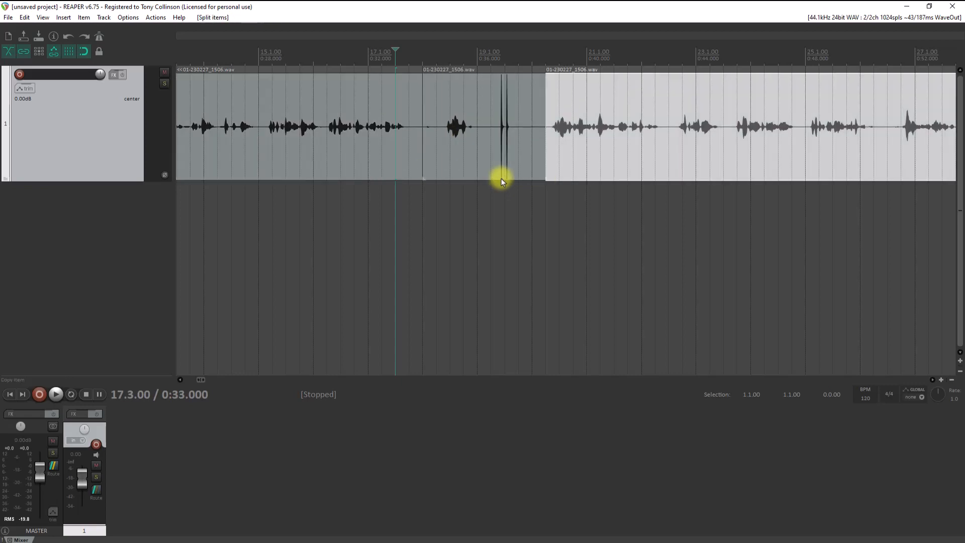
key(ctrl+z)
key(ctrl+z)
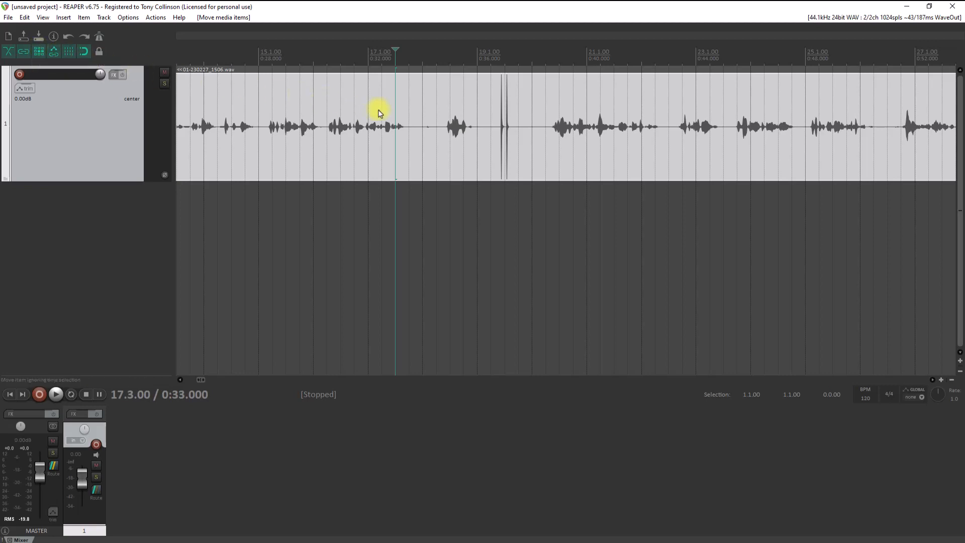
Split the recording at 0:34.000 and 0:38.000 around the two clicker spikes and delete the section between the splits.
click(421, 120)
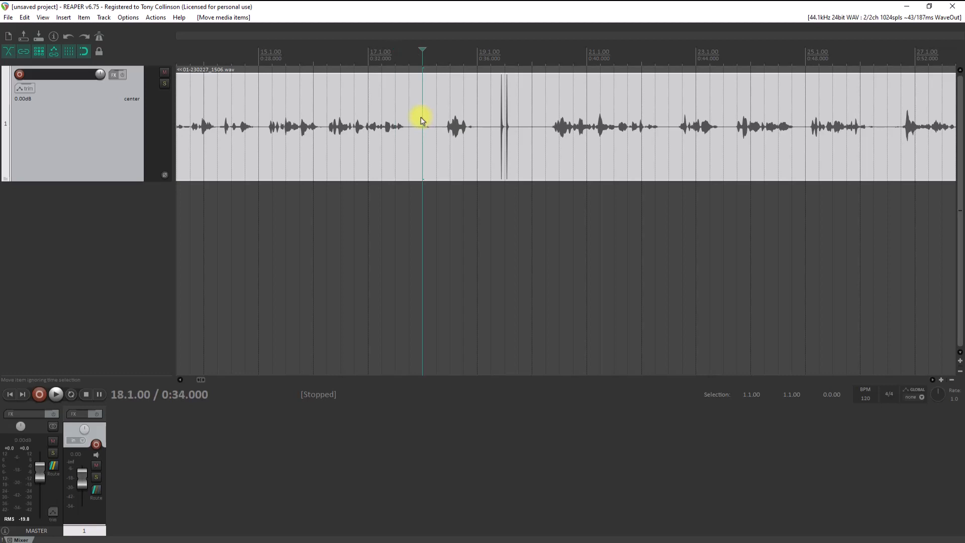
key(s)
click(538, 125)
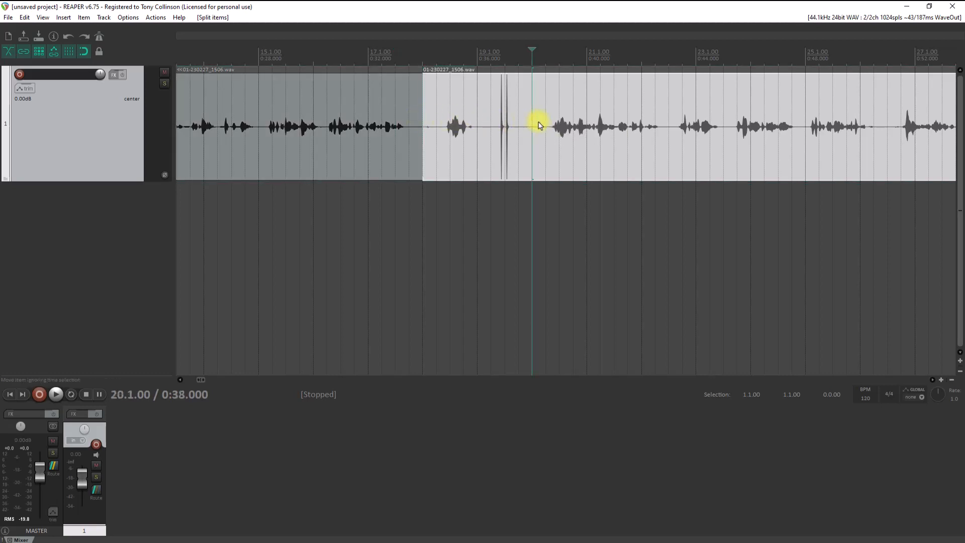
key(s)
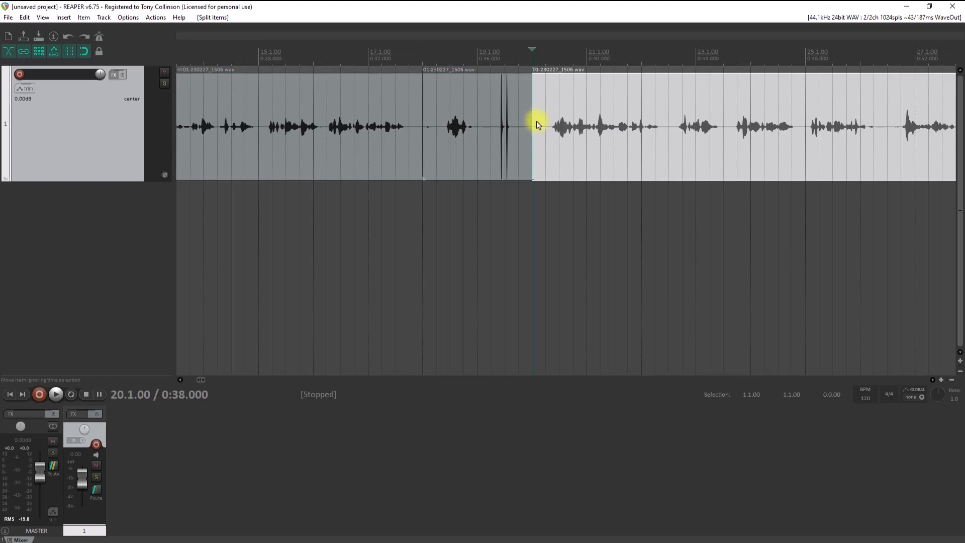
click(486, 111)
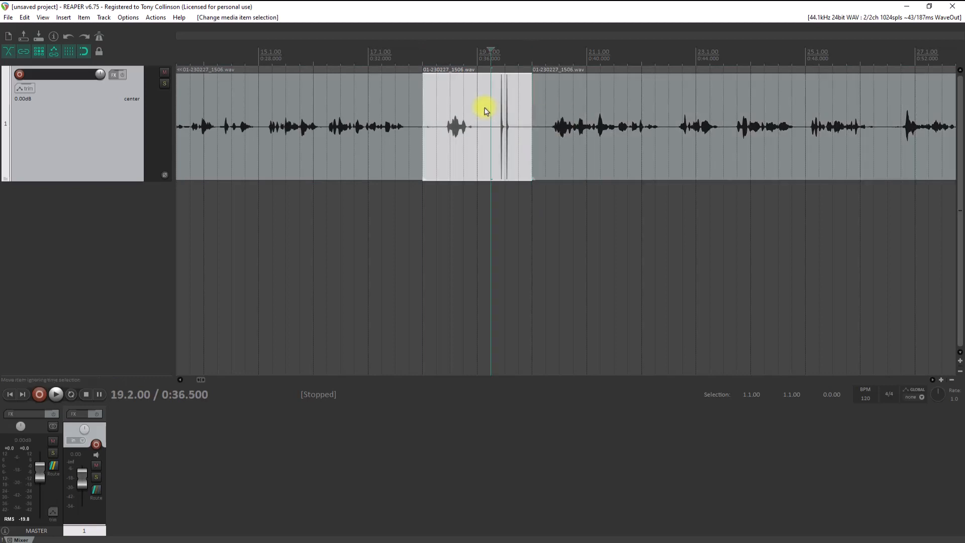
key(Delete)
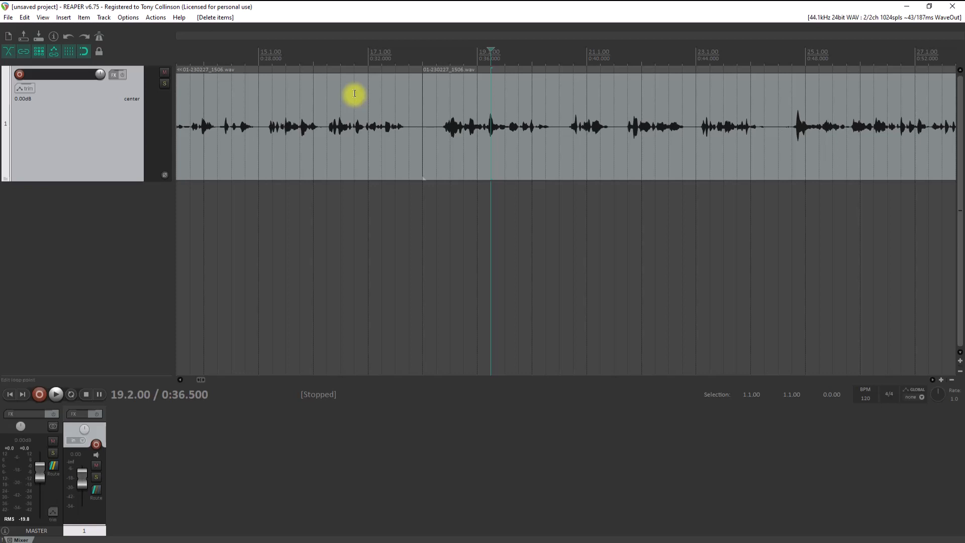
Play on from 0:36.500 to find the next mistake, and cut the section from 1:07.500 to 1:13.000 out of the recording.
click(56, 395)
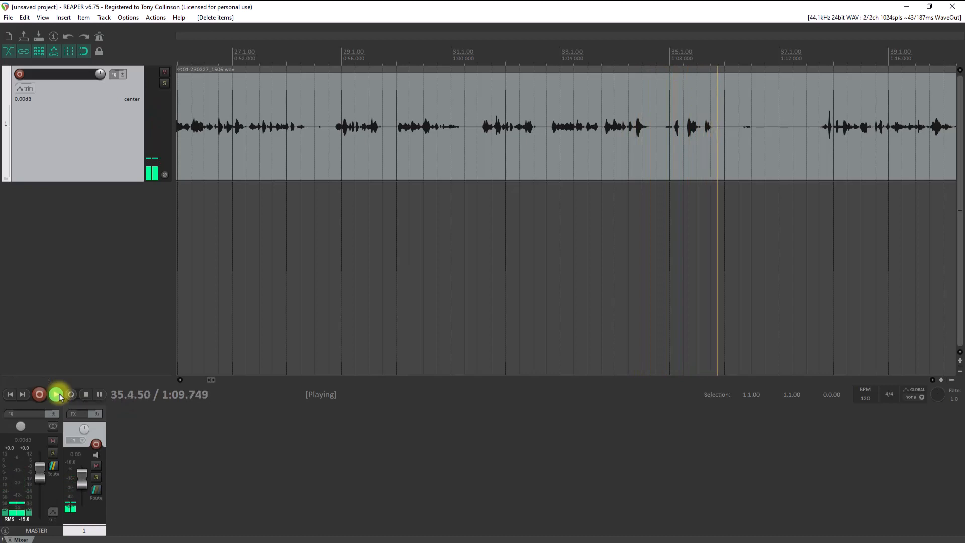
click(87, 394)
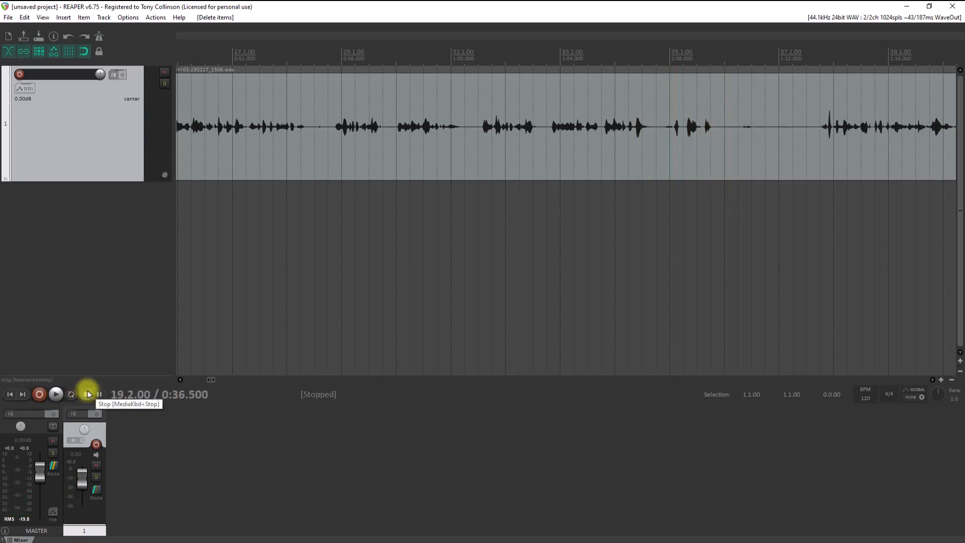
click(660, 103)
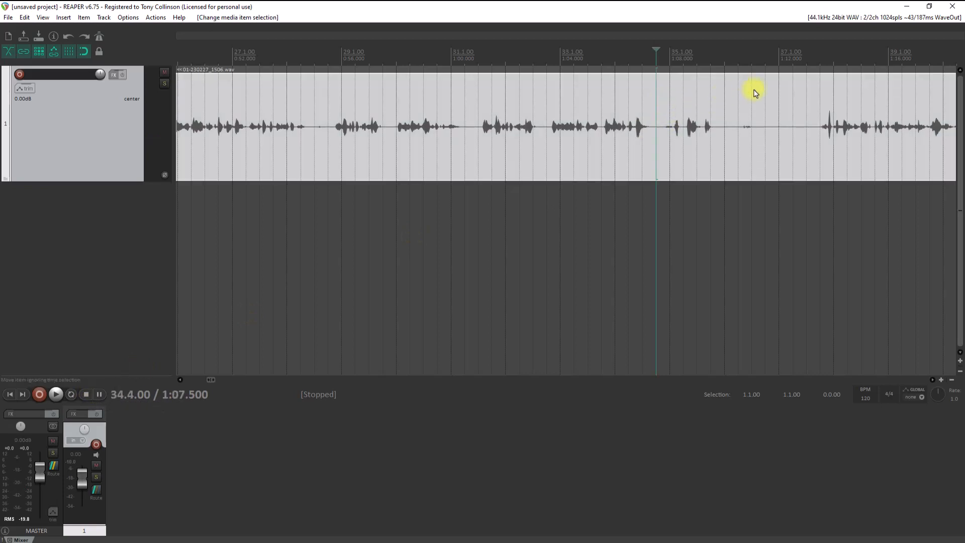
key(s)
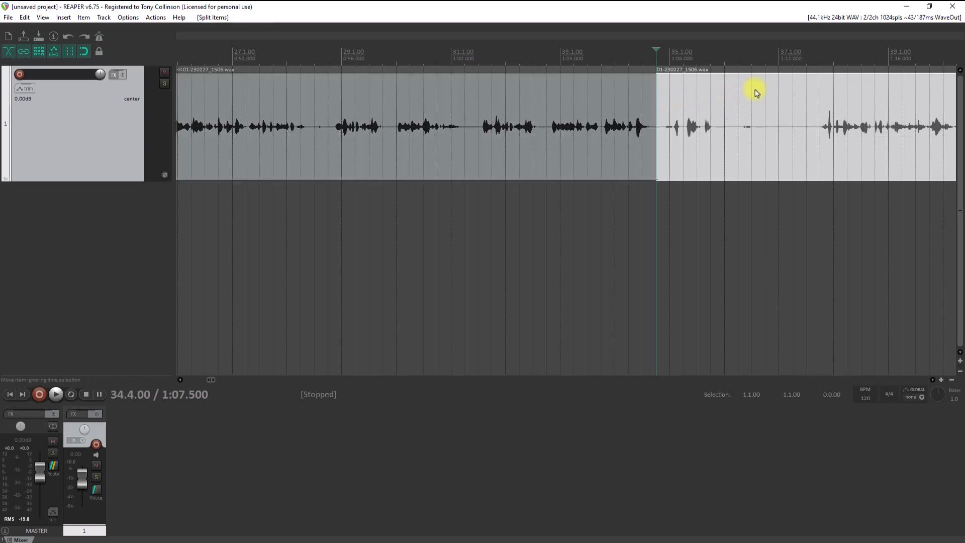
click(804, 128)
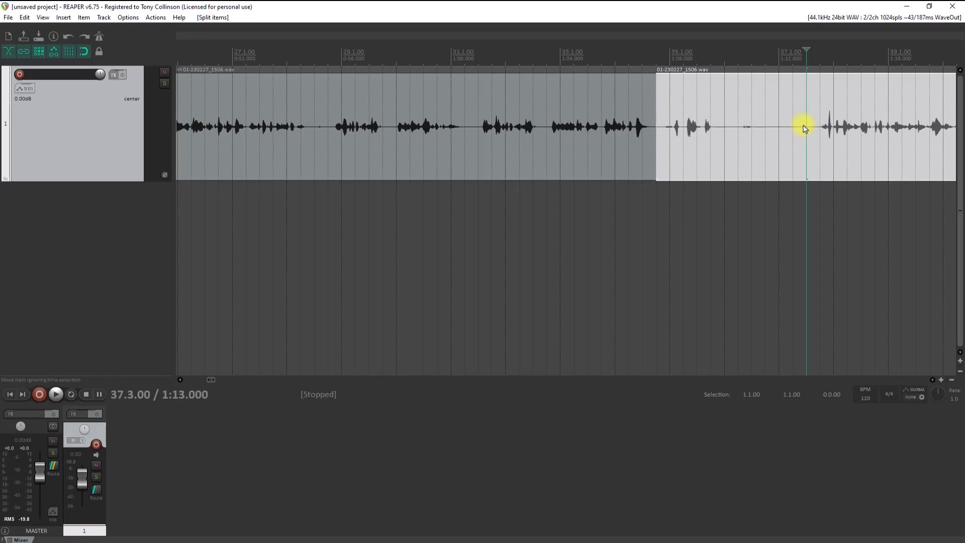
key(s)
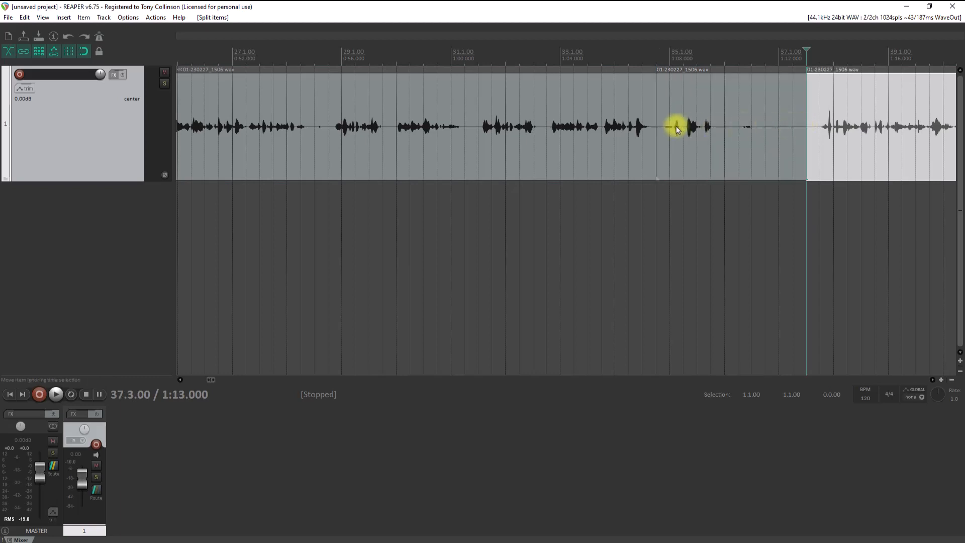
click(711, 103)
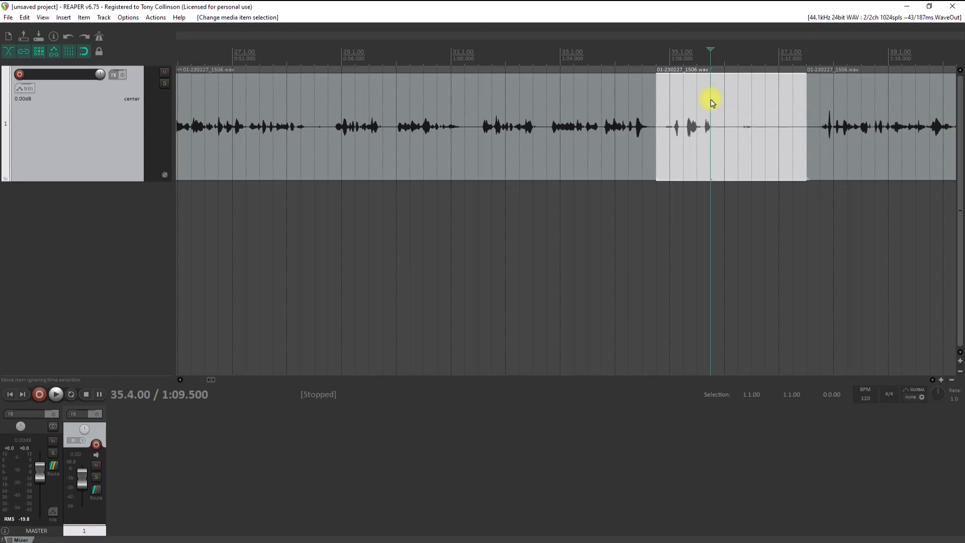
key(Delete)
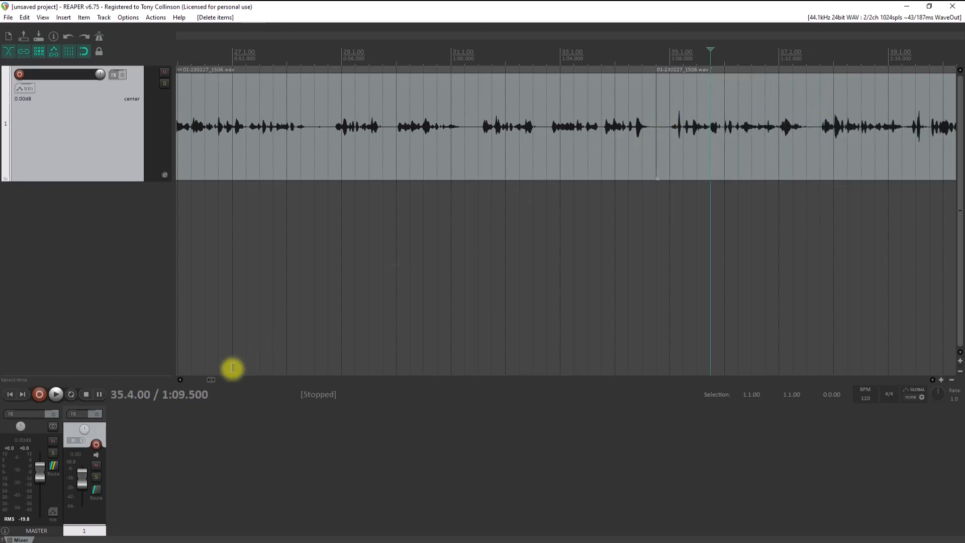
Listen to the passage around the next pair of clicker spikes, playing from 1:13.500 and again from 1:16.500.
drag(210, 382, 220, 385)
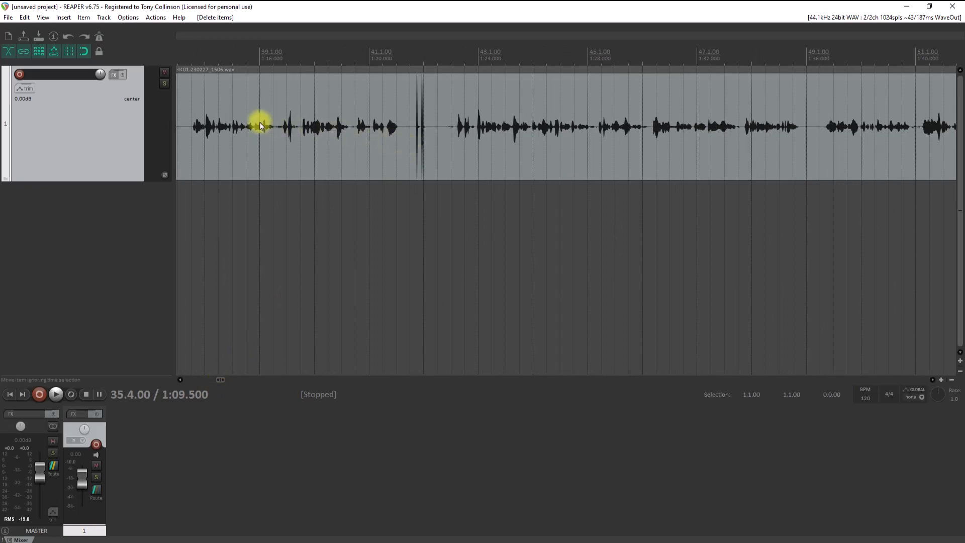
click(190, 114)
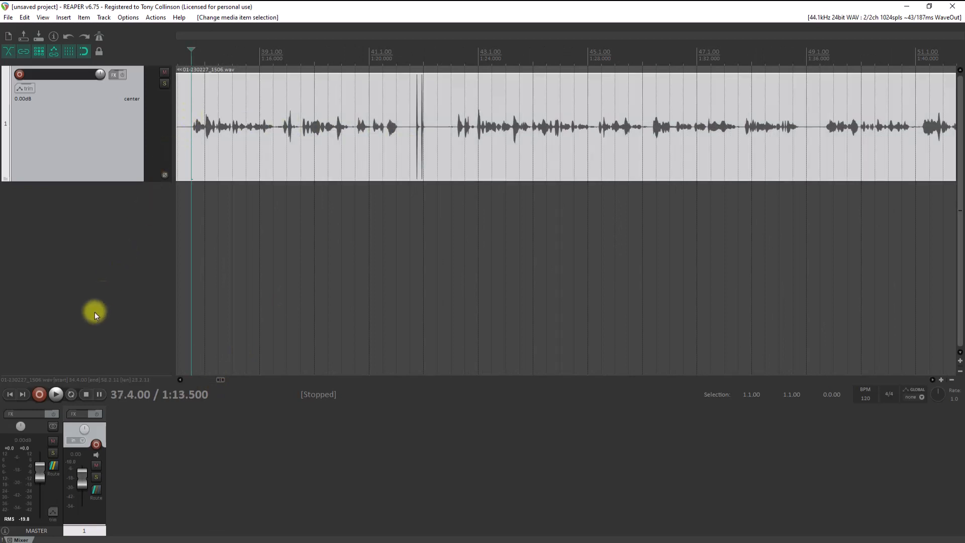
click(55, 394)
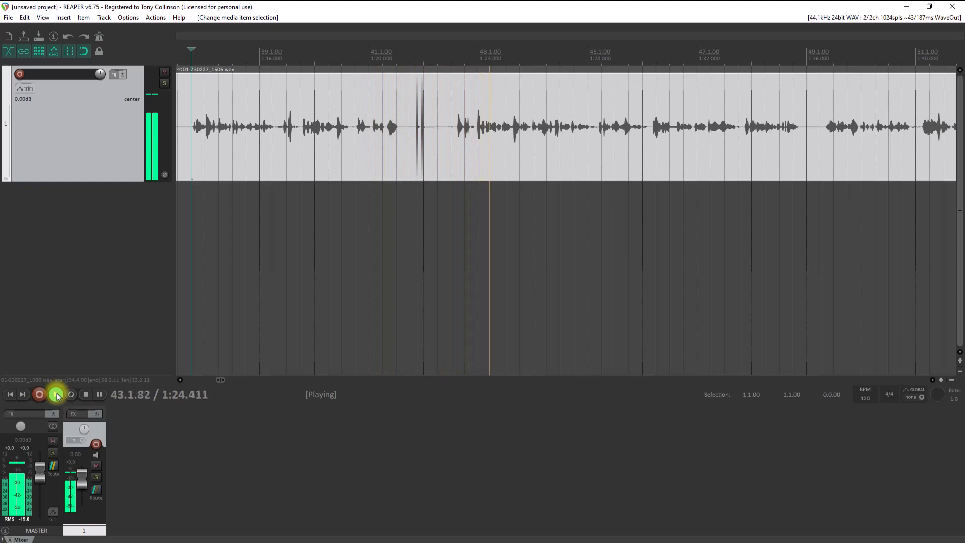
click(86, 395)
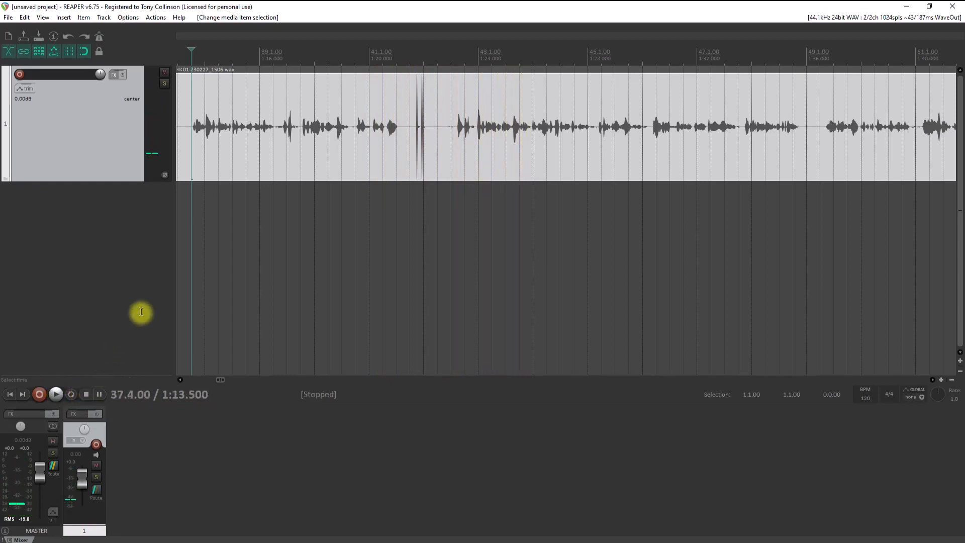
click(279, 119)
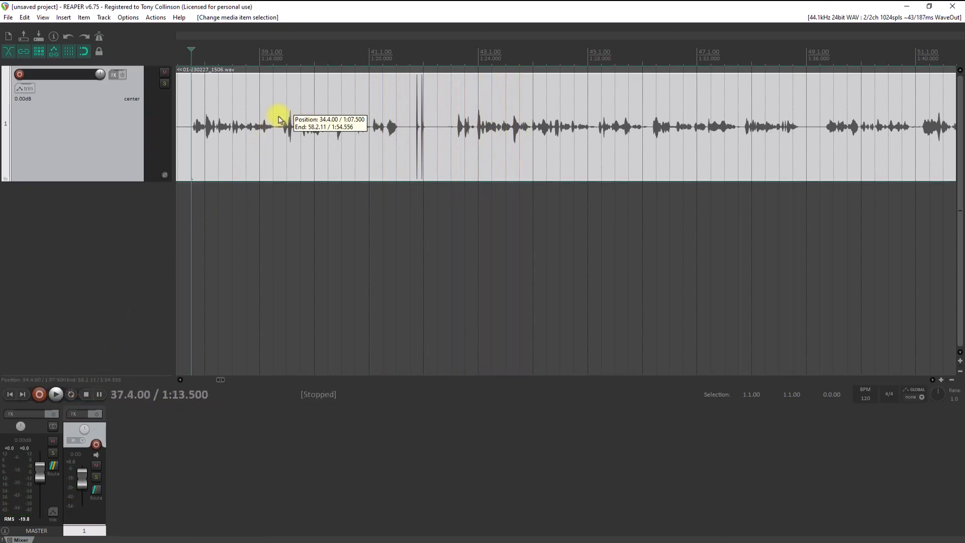
click(55, 394)
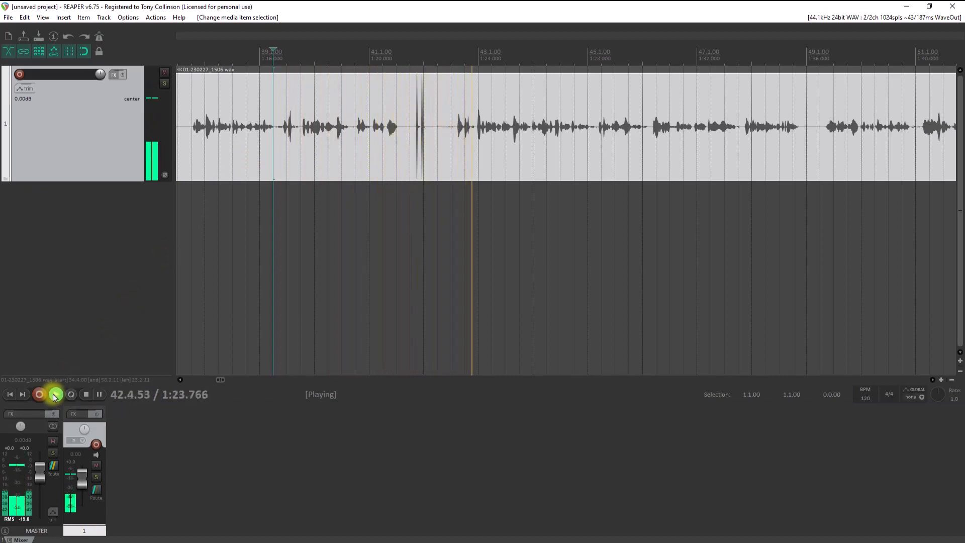
click(86, 394)
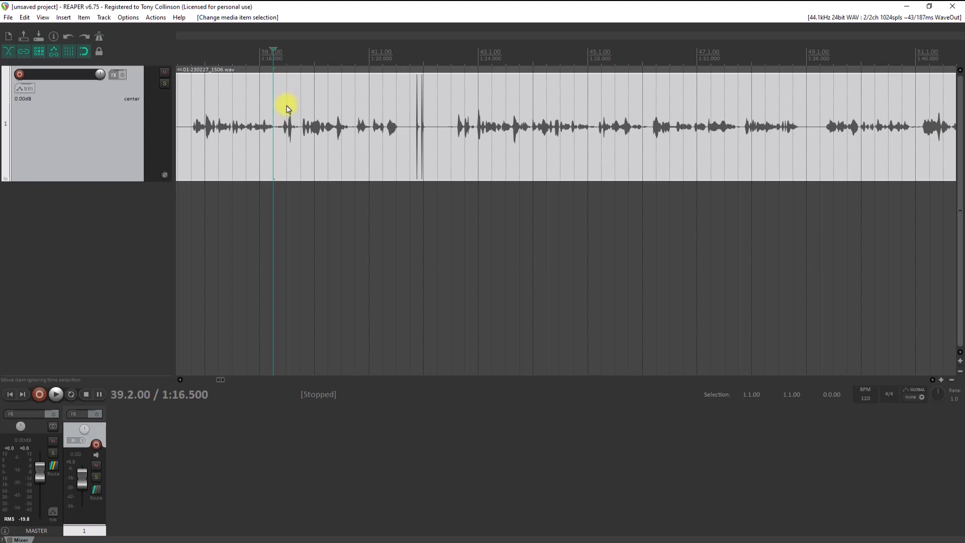
Try to place the edit cursor precisely in the short pause before the mistake, between 1:16.500 and 1:17.000.
click(277, 50)
drag(278, 49, 283, 51)
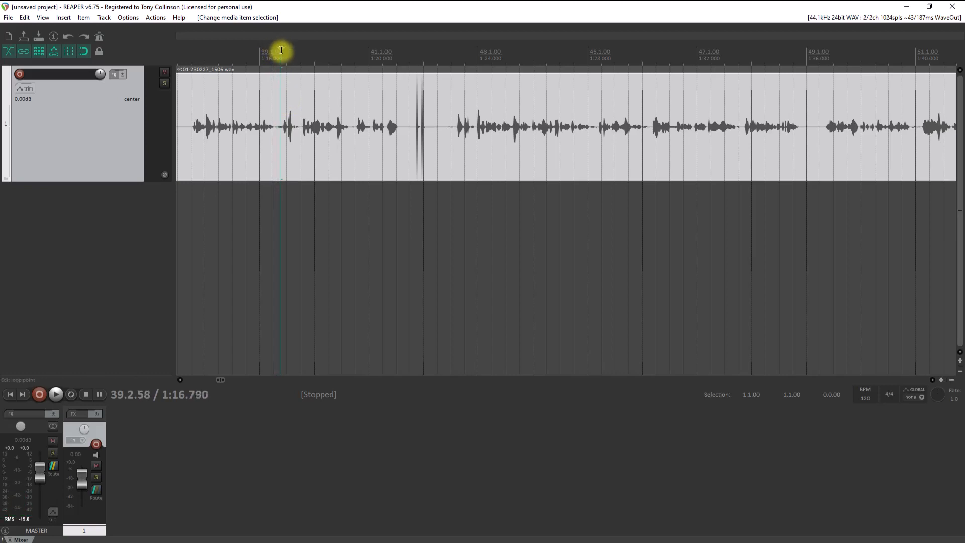
click(285, 51)
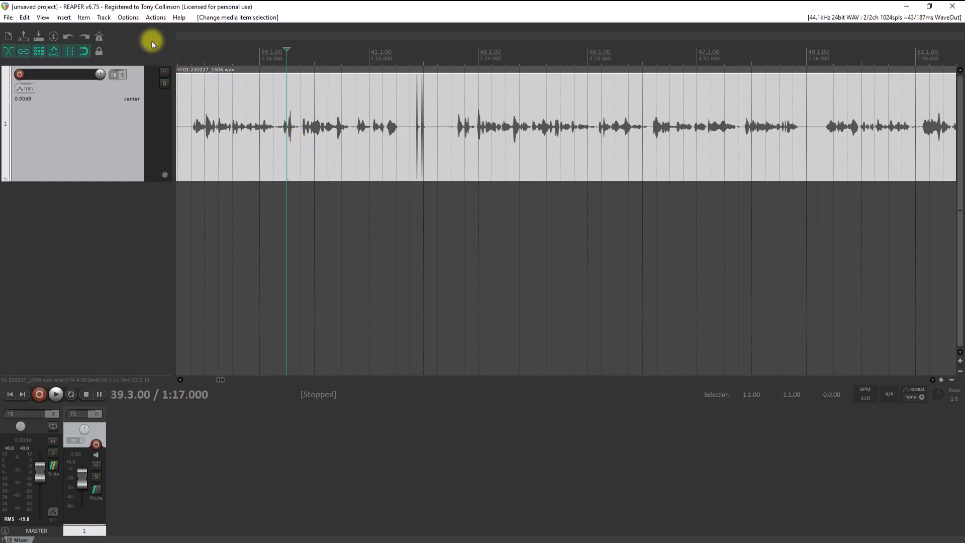
Turn off snapping and hide the grid in the arrange view.
click(129, 18)
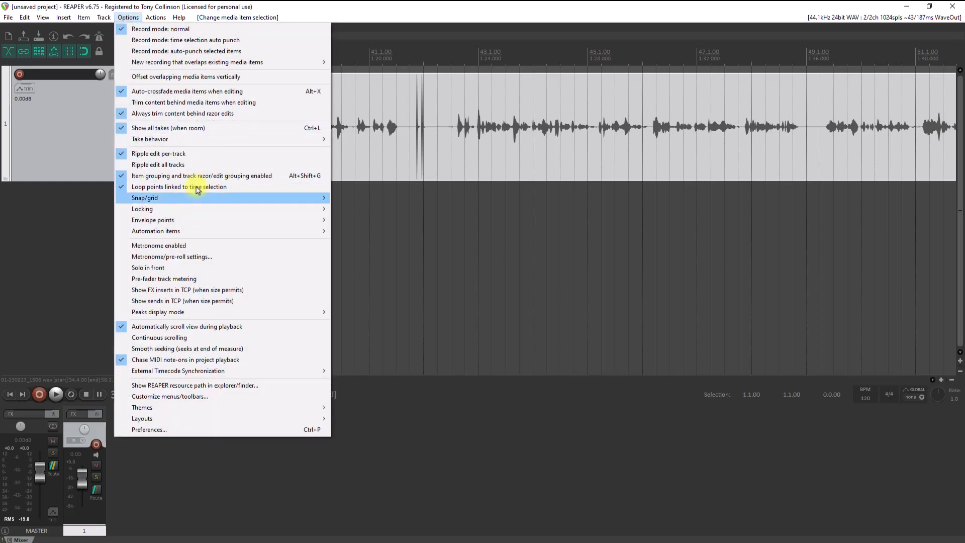
mouse_move(196, 191)
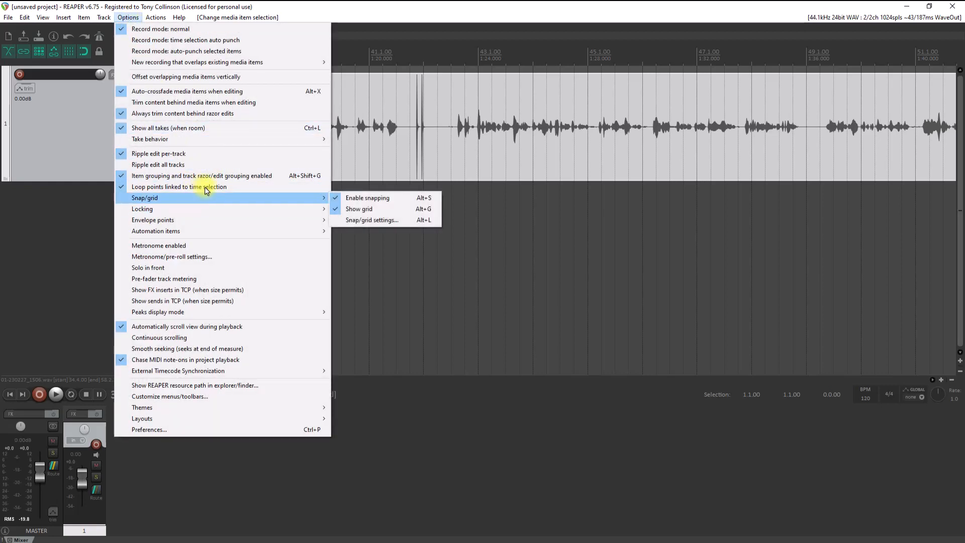
mouse_move(290, 197)
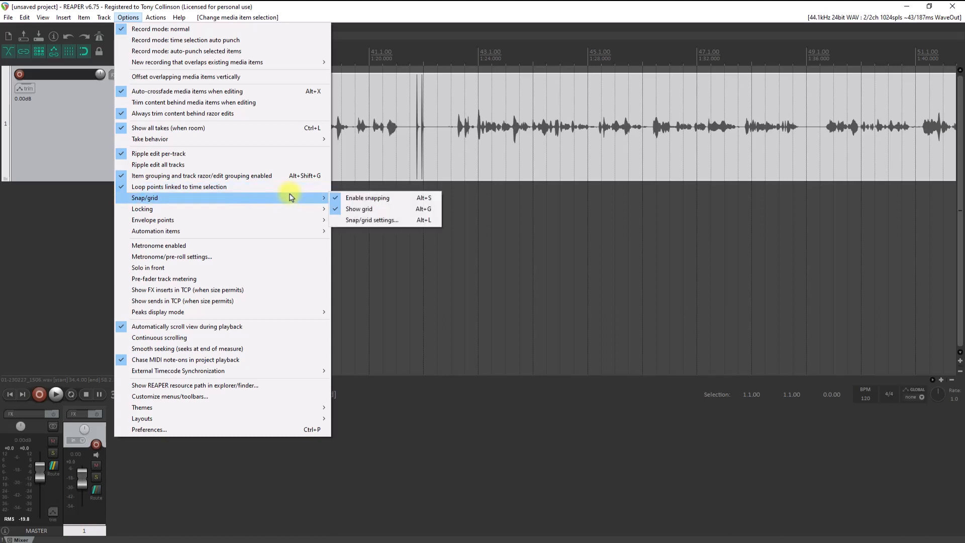
click(346, 194)
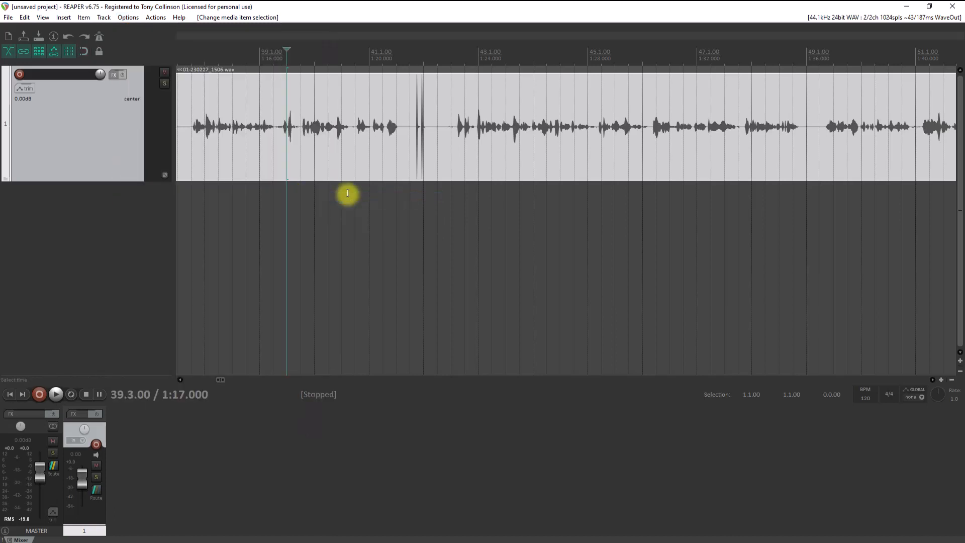
click(128, 17)
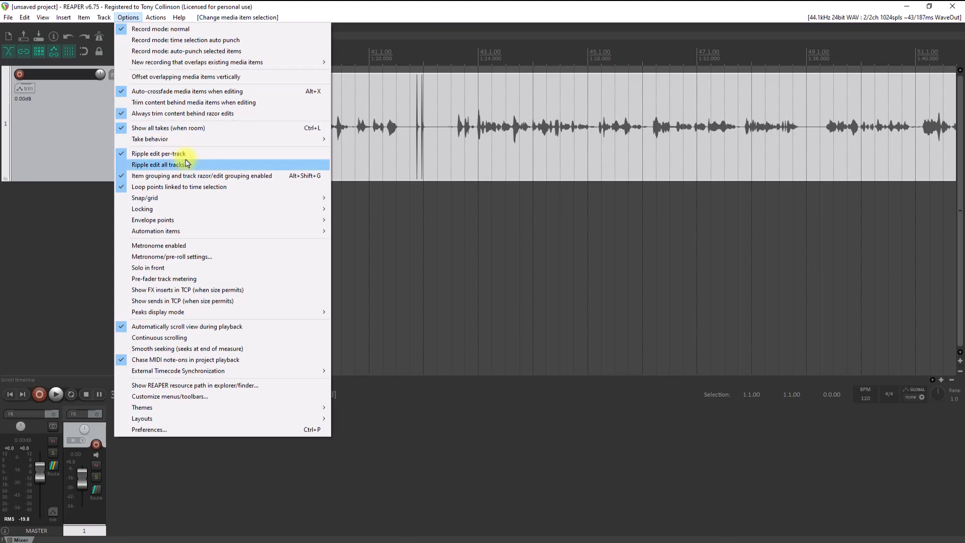
mouse_move(216, 198)
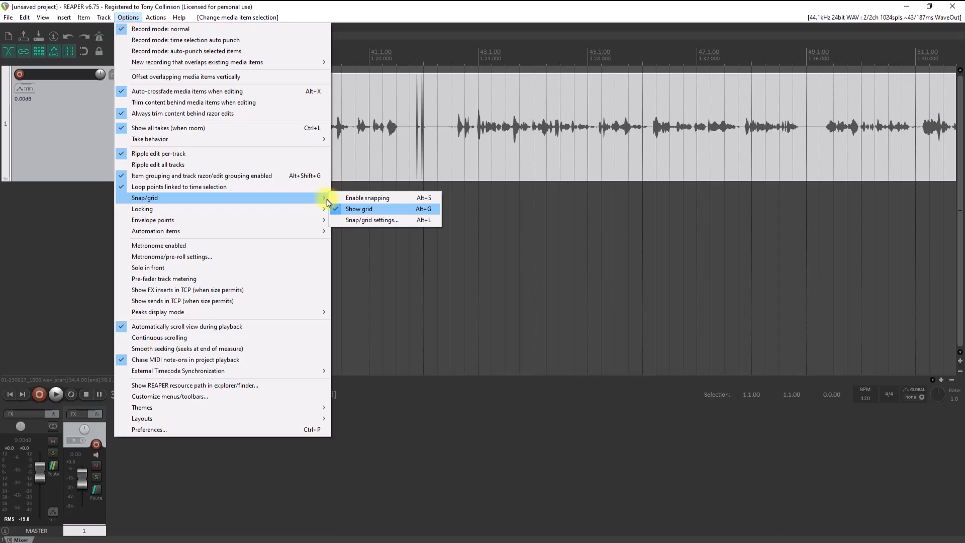
click(351, 211)
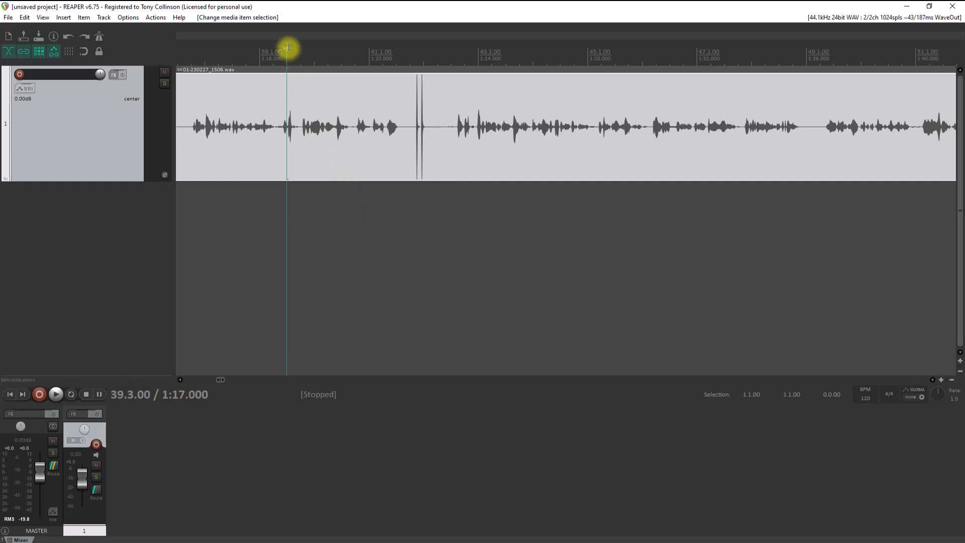
Split the recording at about 1:16.624 and 1:22.912 around the mistake and its clicker spikes, and delete the section between.
drag(287, 47, 277, 50)
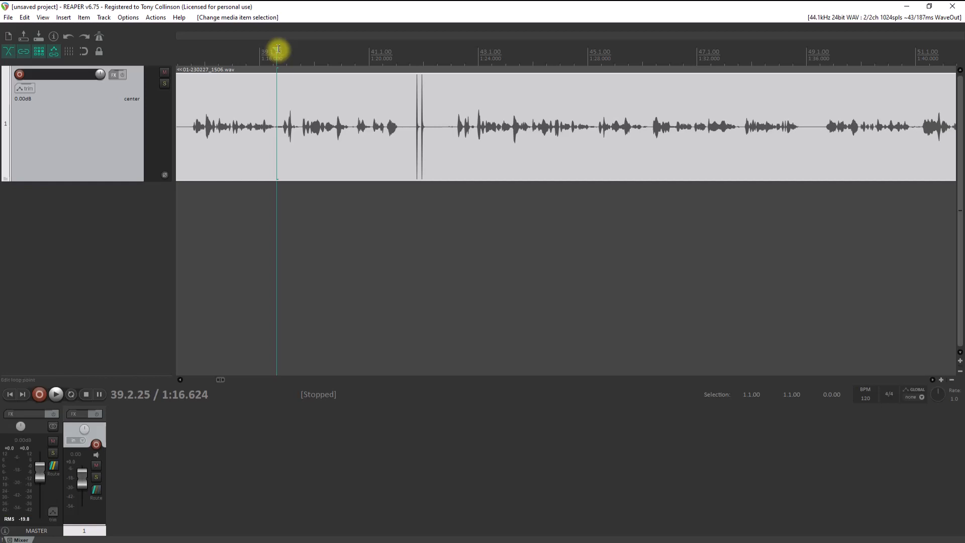
key(s)
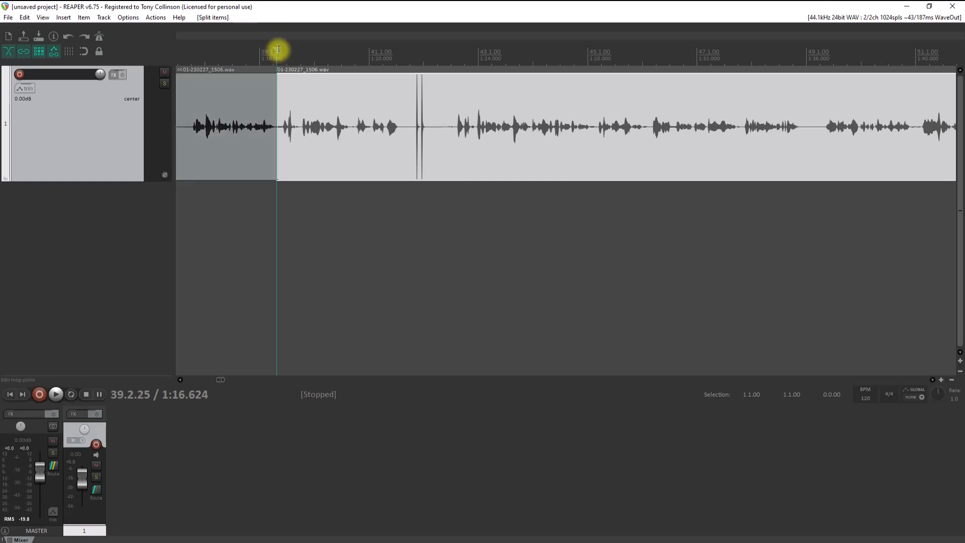
click(449, 122)
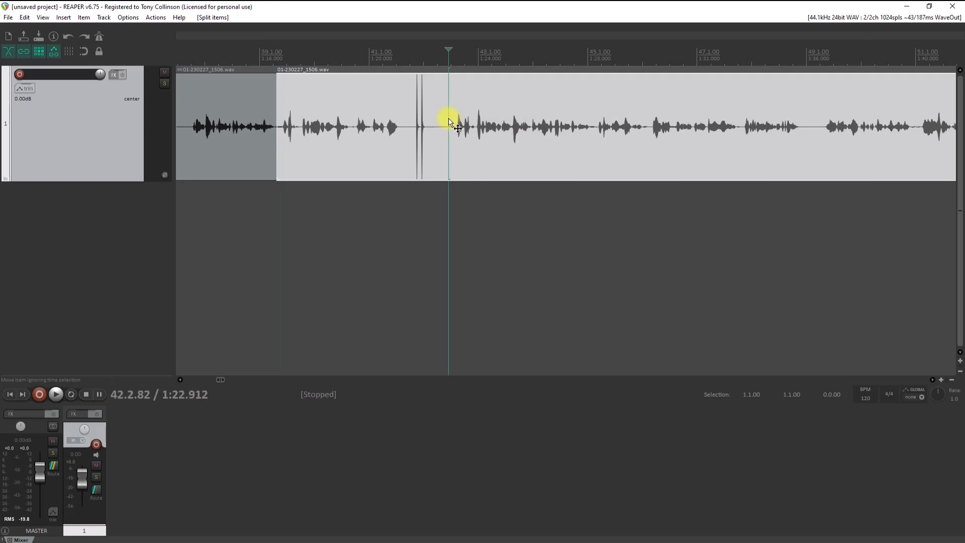
key(s)
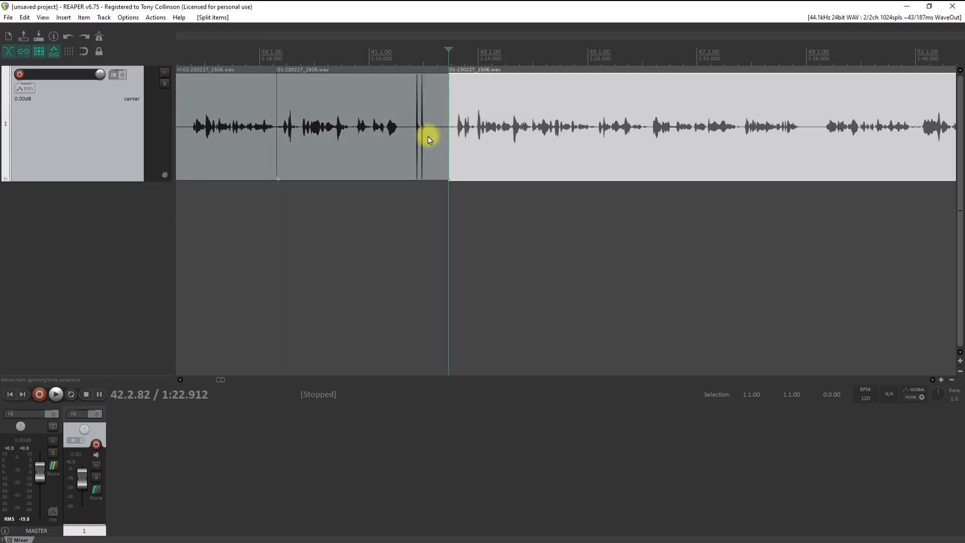
click(385, 111)
key(Delete)
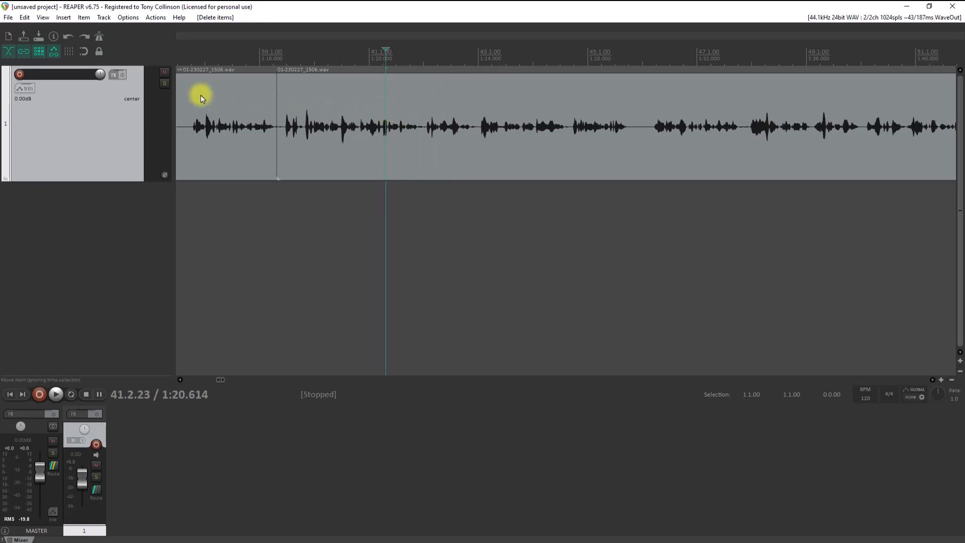
Play the recording from 1:13.297 across the new join to check how the edit sounds.
click(188, 95)
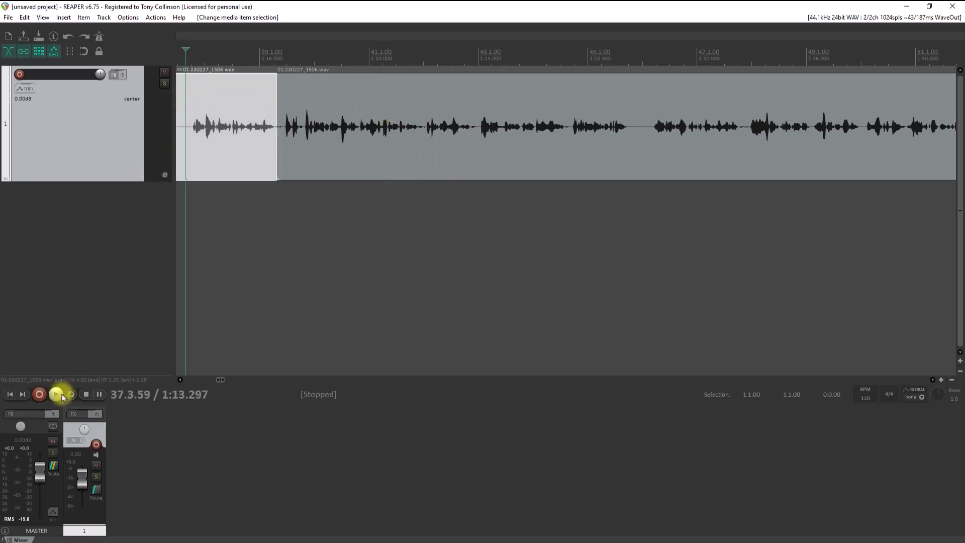
click(62, 394)
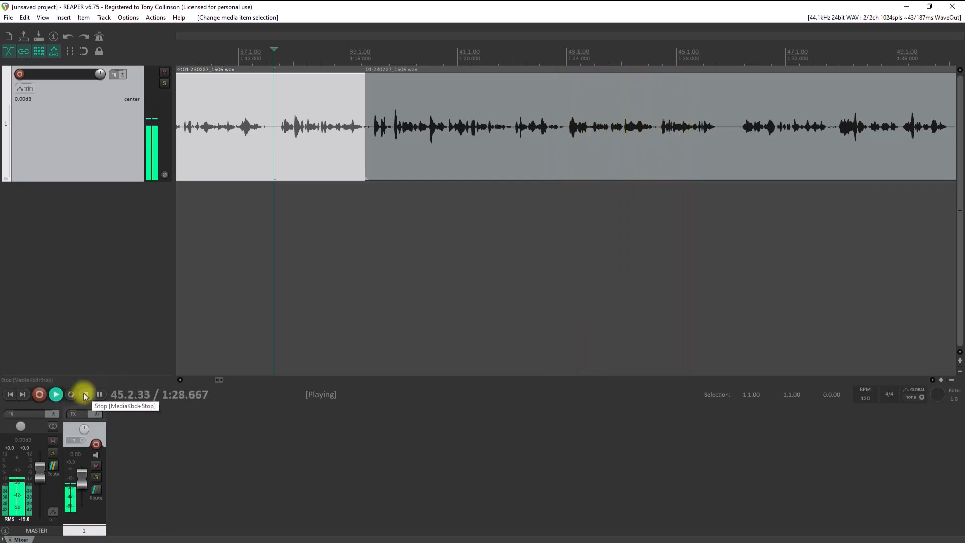
click(84, 395)
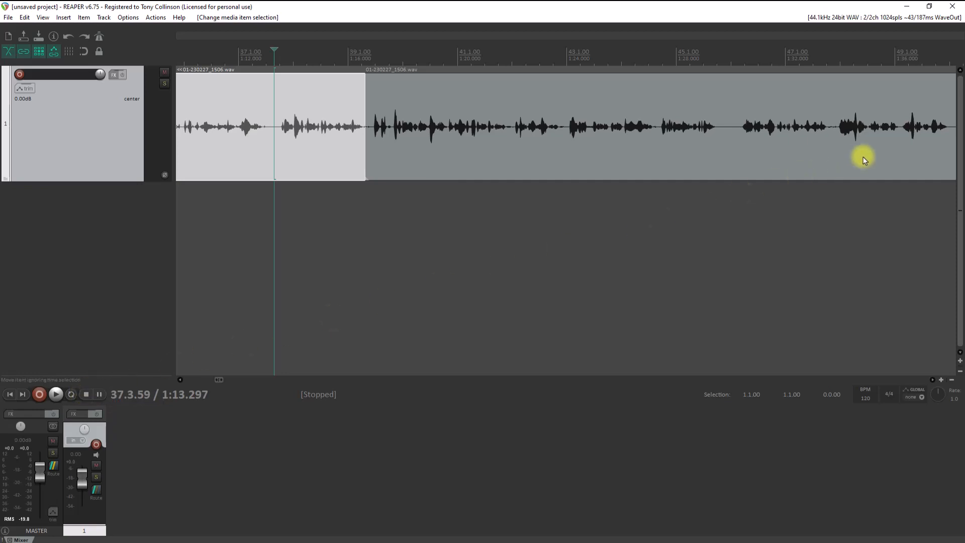
Shift the last section of the recording to open a gap of about 3 s, and move the preceding section slightly along the timeline.
drag(475, 152, 577, 148)
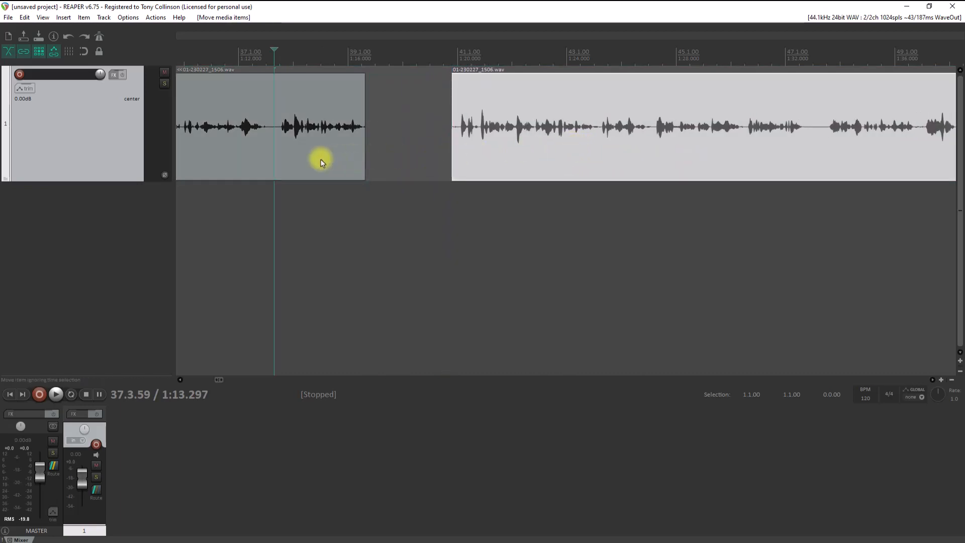
click(83, 18)
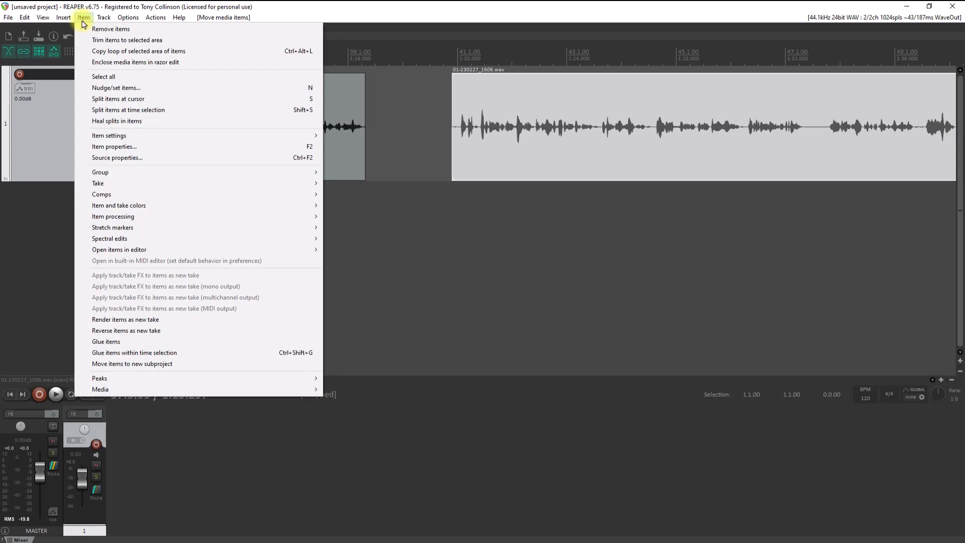
click(83, 18)
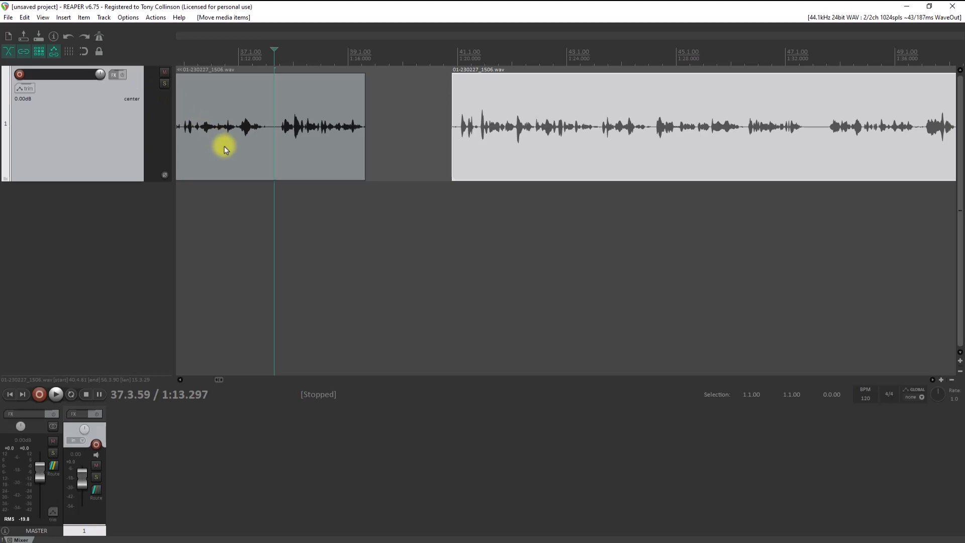
drag(224, 149, 252, 149)
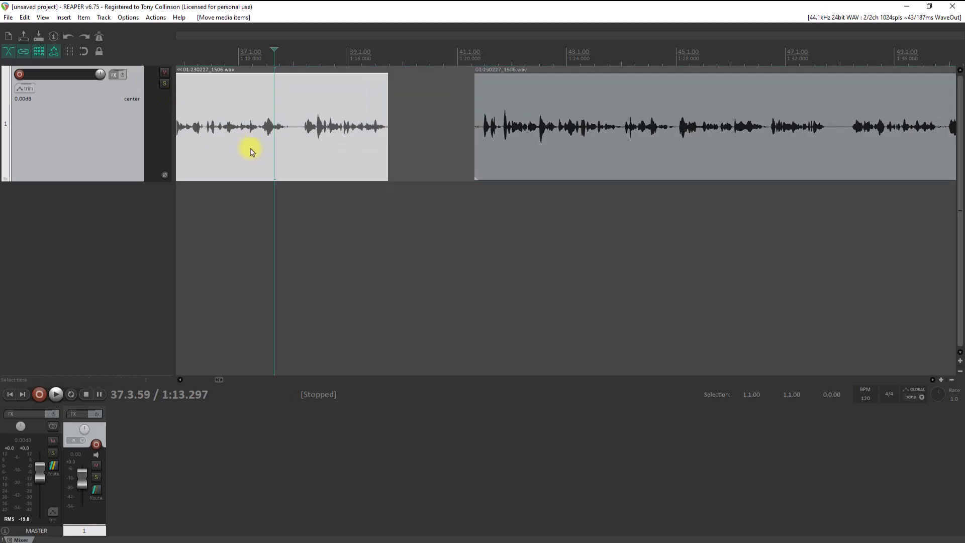
Examine the separated sections and the gaps between them, both in close detail and across the whole recording.
click(951, 380)
click(951, 381)
click(950, 381)
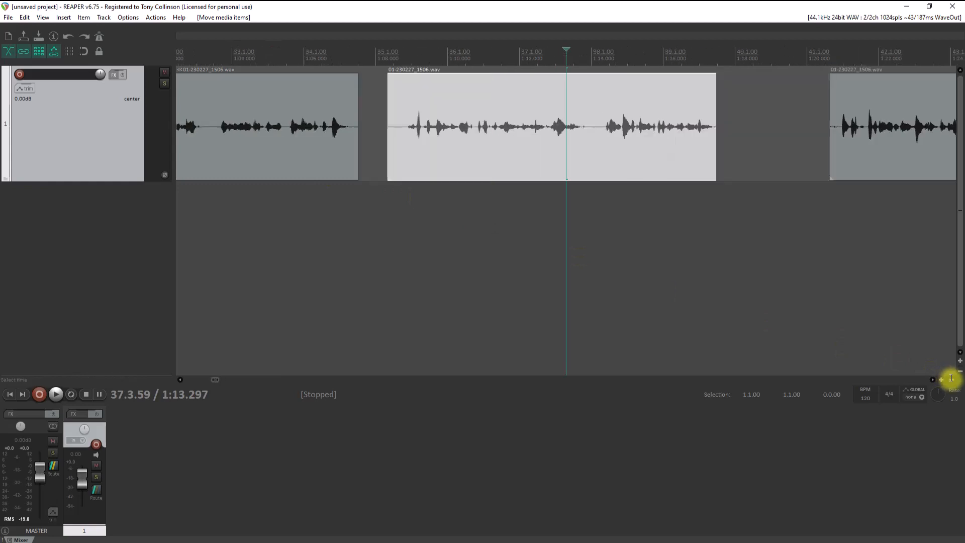
click(951, 380)
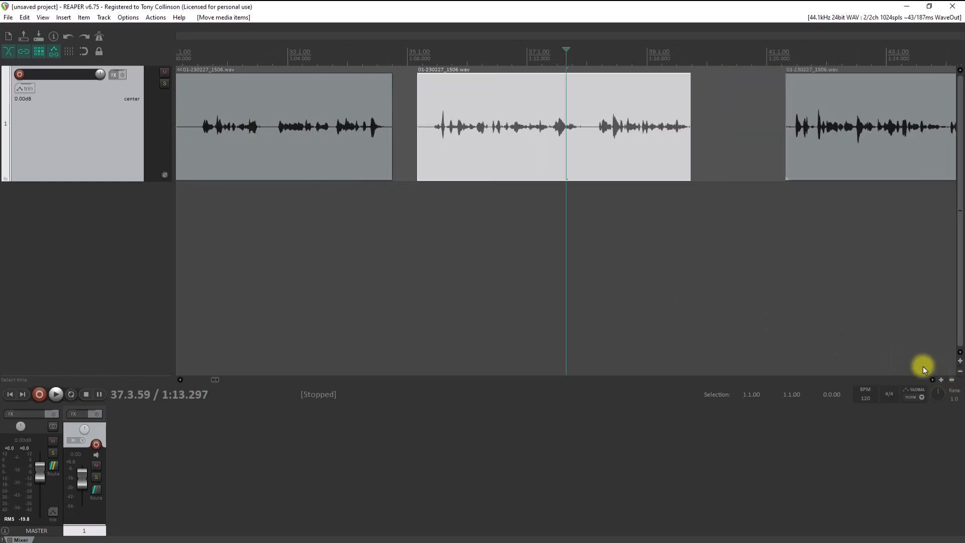
scroll(786, 300, down, 6)
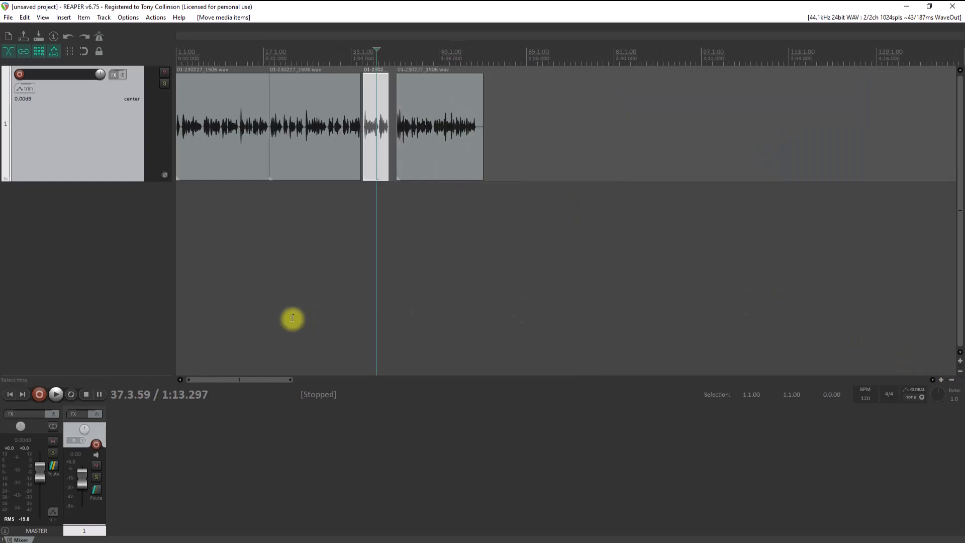
scroll(292, 318, up, 2)
scroll(292, 318, up, 2)
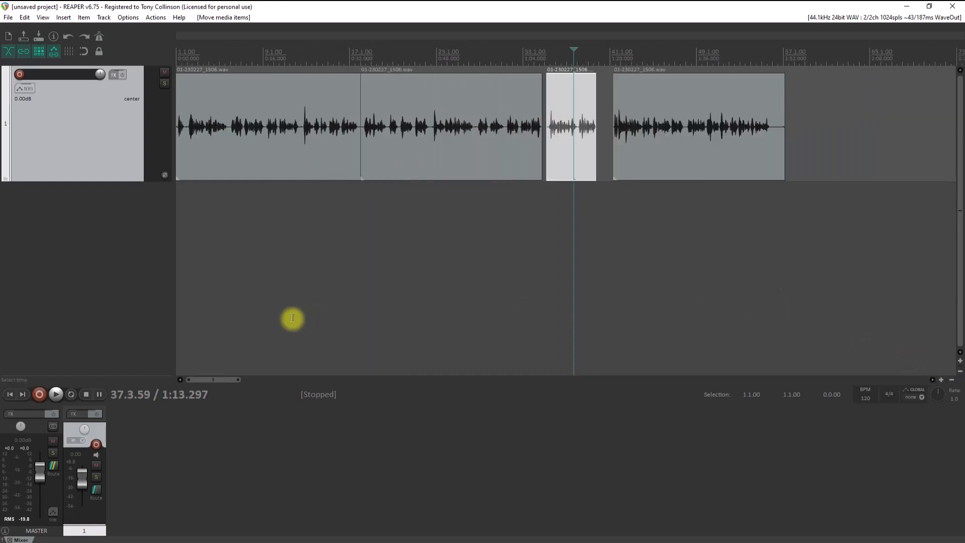
click(941, 380)
scroll(566, 287, up, 3)
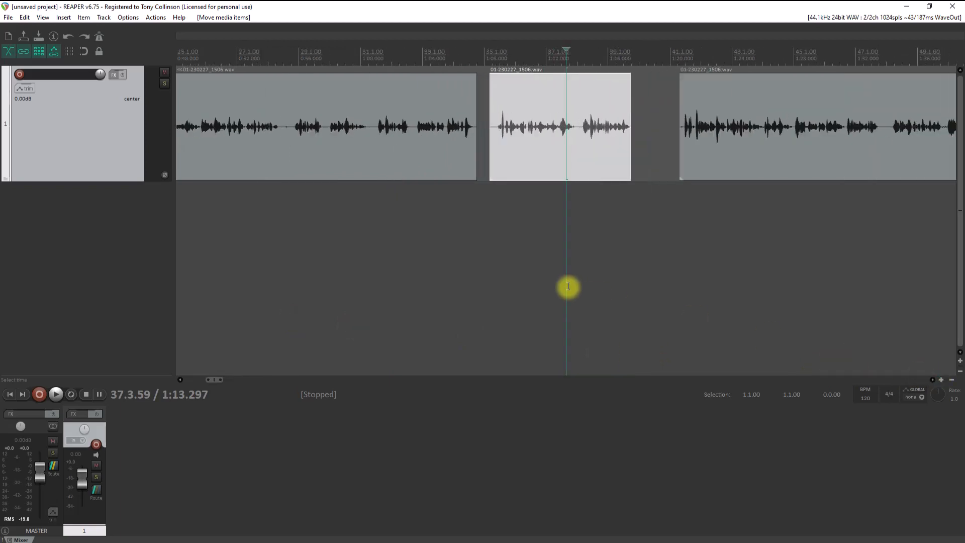
scroll(569, 287, up, 2)
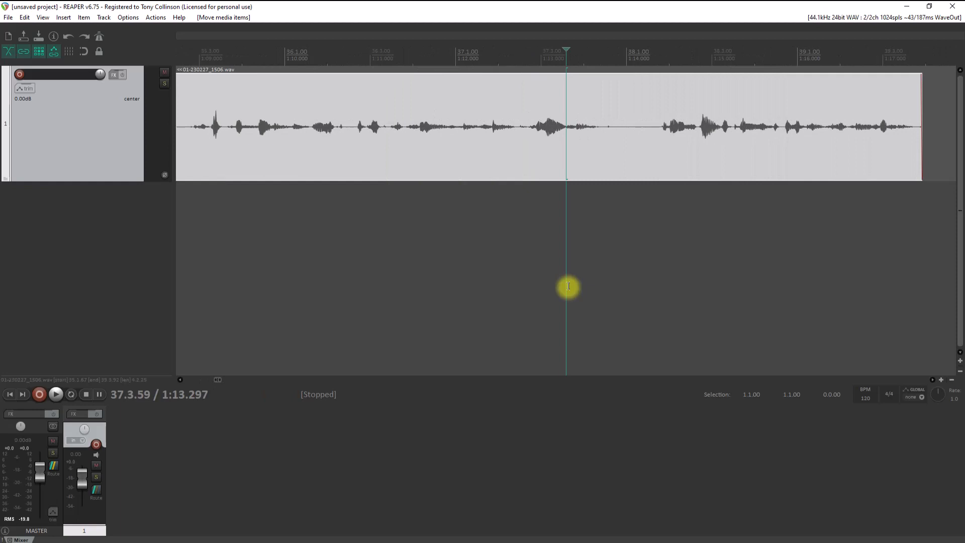
scroll(569, 286, down, 2)
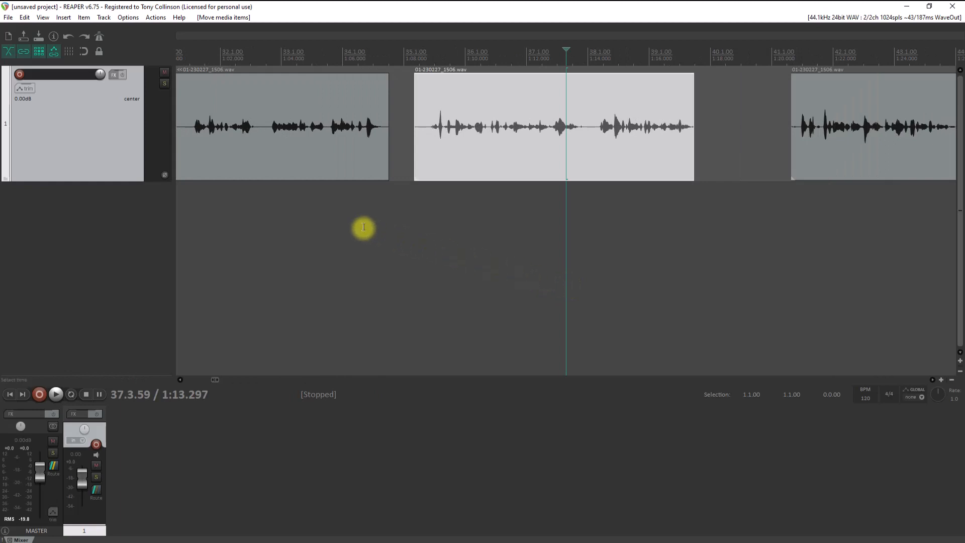
scroll(348, 222, down, 2)
scroll(349, 223, down, 3)
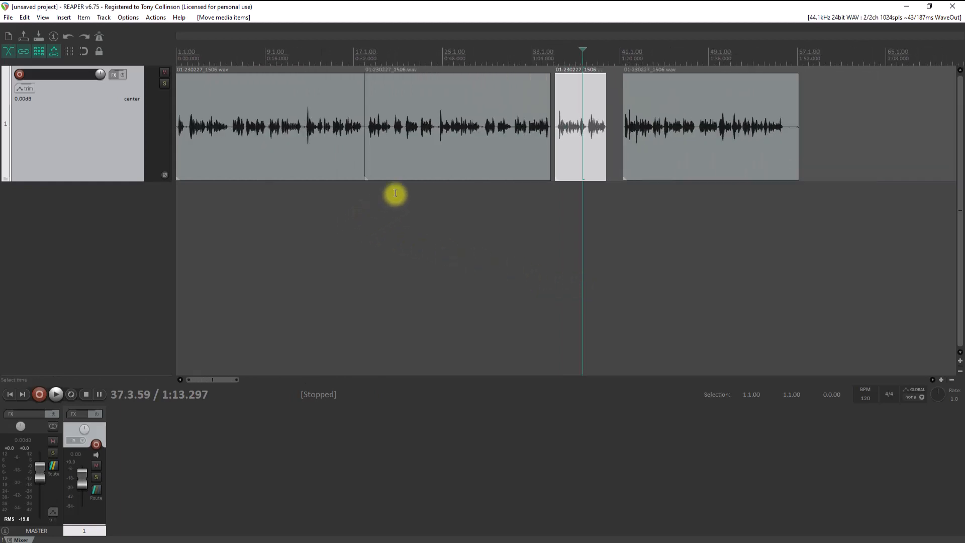
Spread the four narration sections apart to open wide gaps, shifting the short third section by about 10.6 s.
drag(437, 167, 441, 168)
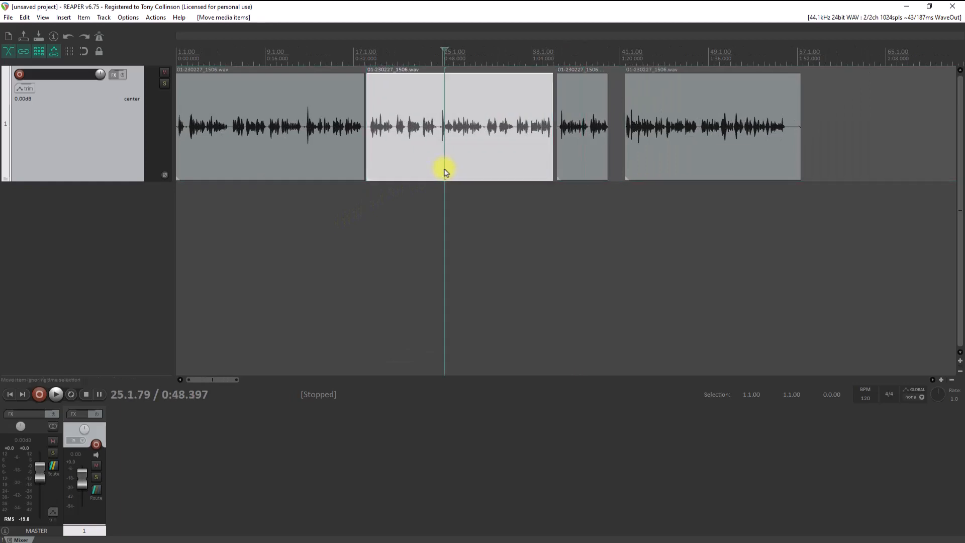
drag(324, 157, 315, 157)
drag(682, 170, 745, 176)
drag(572, 147, 632, 154)
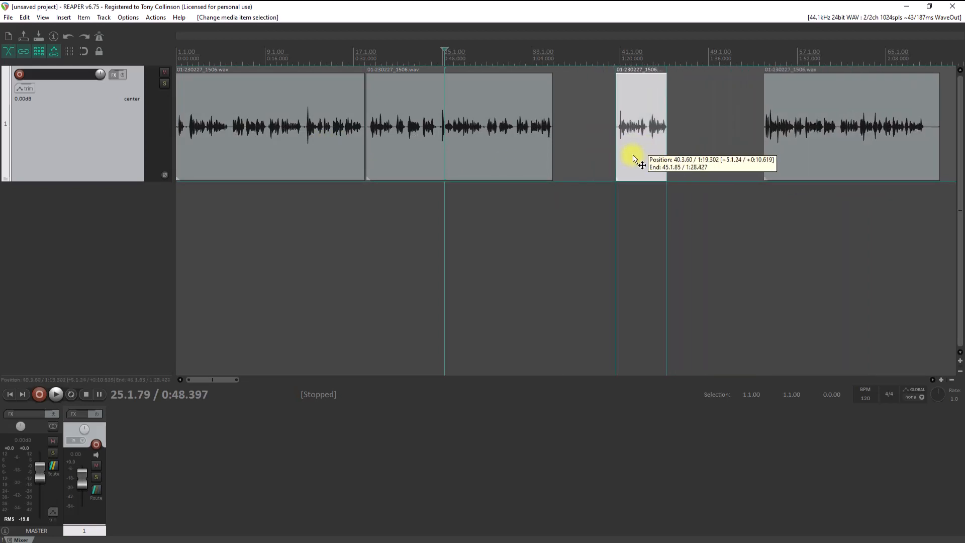
drag(475, 147, 602, 171)
mouse_move(332, 158)
mouse_down()
mouse_move(351, 156)
mouse_move(337, 161)
mouse_up()
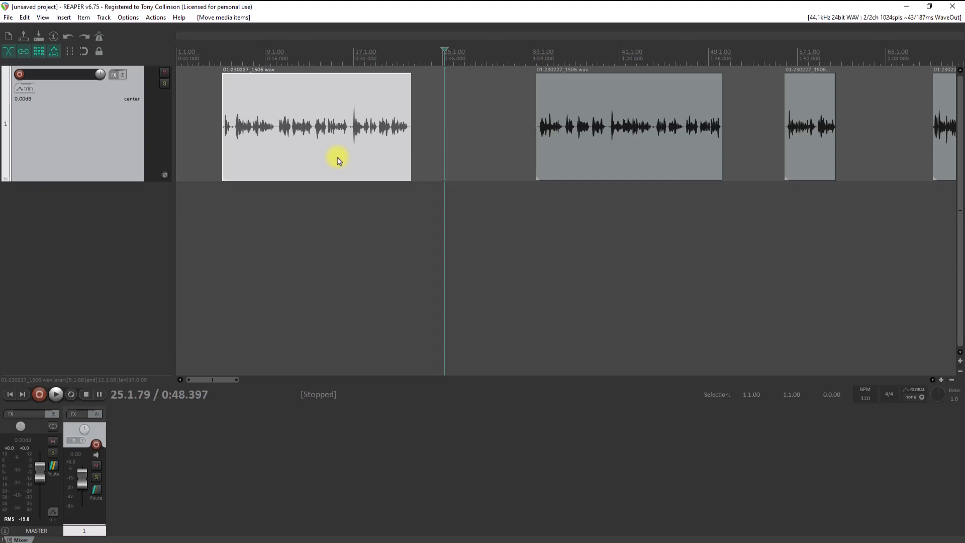
Reposition the first two sections with ripple editing and place the first one back at the project start, 0:00.
drag(338, 160, 322, 156)
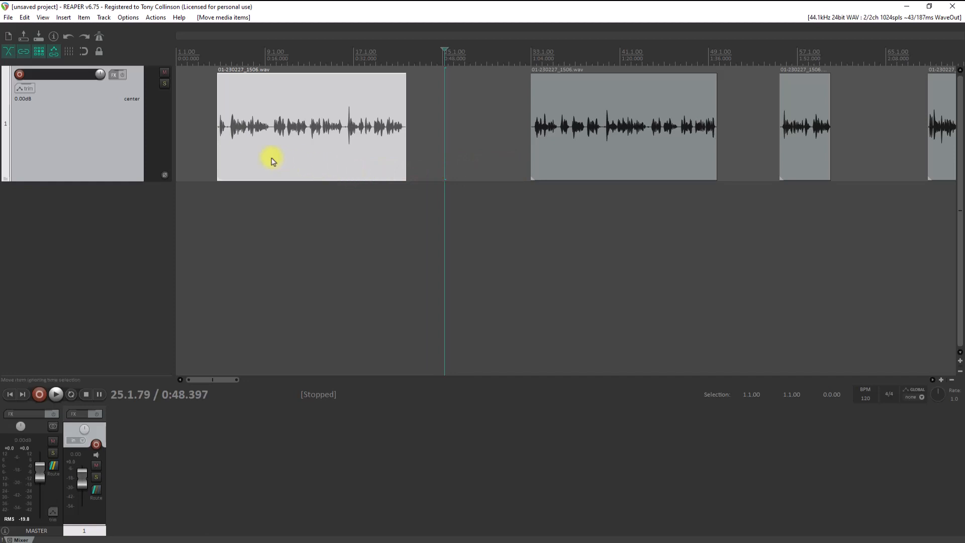
mouse_move(273, 161)
mouse_down()
mouse_move(363, 169)
mouse_move(210, 150)
mouse_move(329, 174)
mouse_move(247, 173)
mouse_move(238, 160)
mouse_move(295, 172)
mouse_move(339, 168)
mouse_move(280, 177)
mouse_up()
mouse_move(565, 163)
mouse_down()
mouse_move(709, 172)
mouse_move(508, 143)
mouse_move(563, 157)
mouse_up()
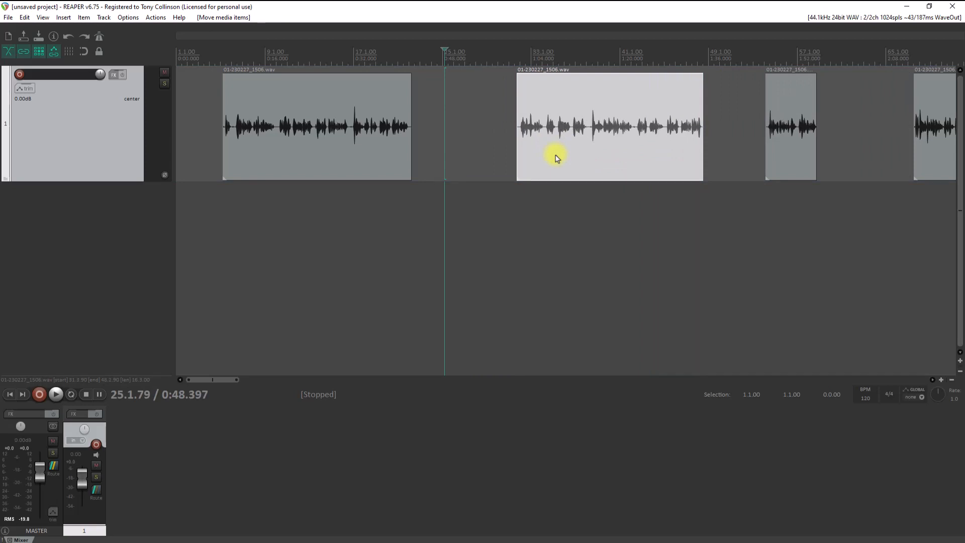
drag(388, 158, 341, 166)
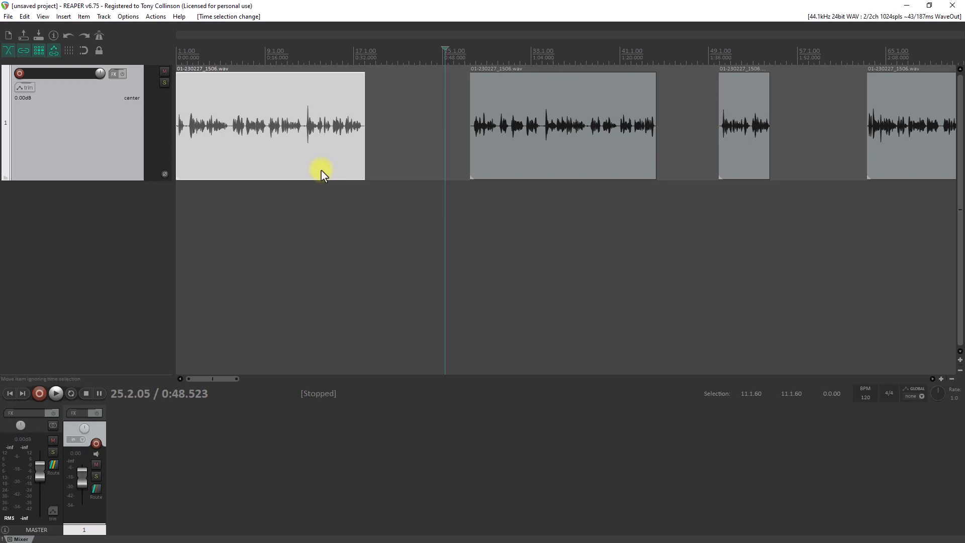
Extend the end of the first section and the start of the second slightly to recover trimmed audio.
mouse_move(362, 146)
mouse_down()
mouse_move(436, 149)
mouse_move(367, 141)
mouse_up()
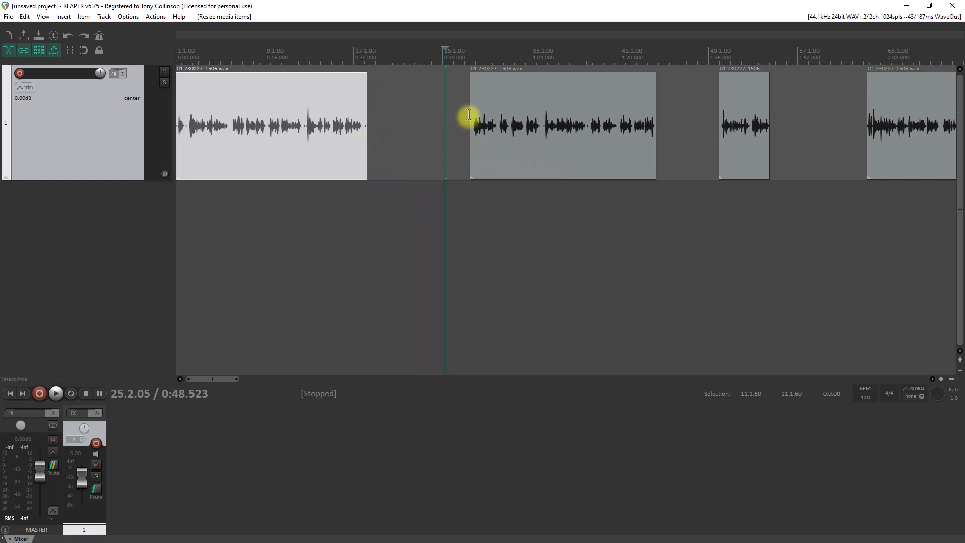
mouse_move(468, 115)
mouse_down()
mouse_move(400, 126)
mouse_move(468, 131)
mouse_up()
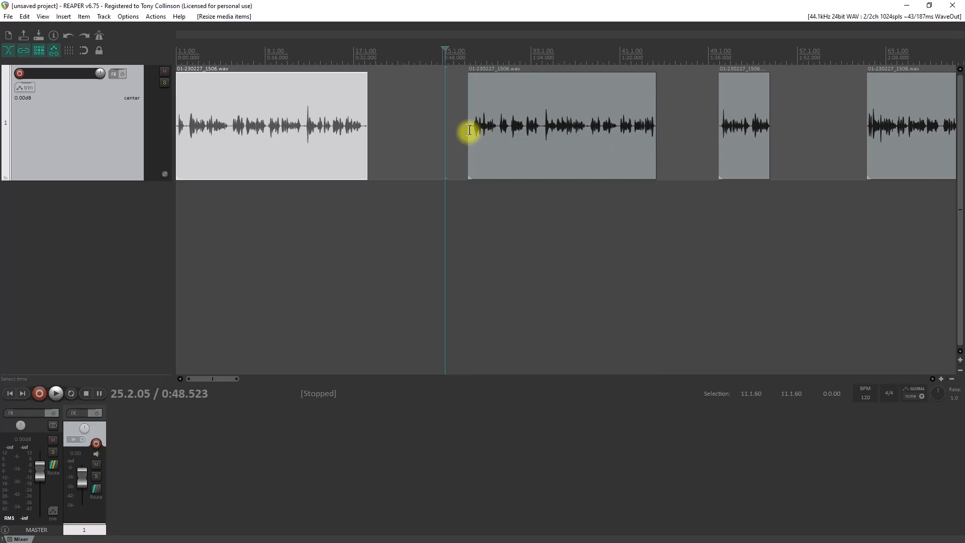